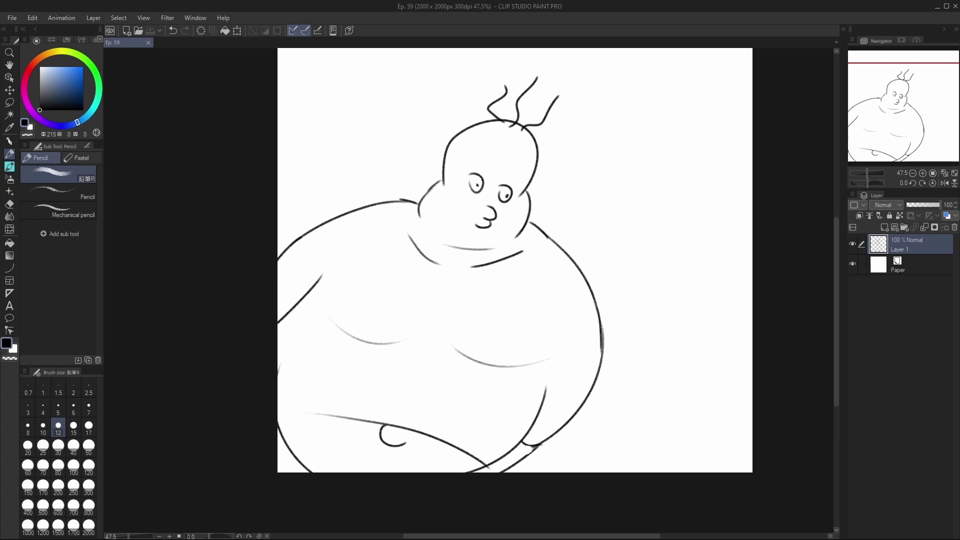
{"action": "left_click_drag", "start_coordinate": [549, 241], "coordinate": [558, 249]}
{"action": "left_click_drag", "start_coordinate": [551, 354], "coordinate": [545, 313]}
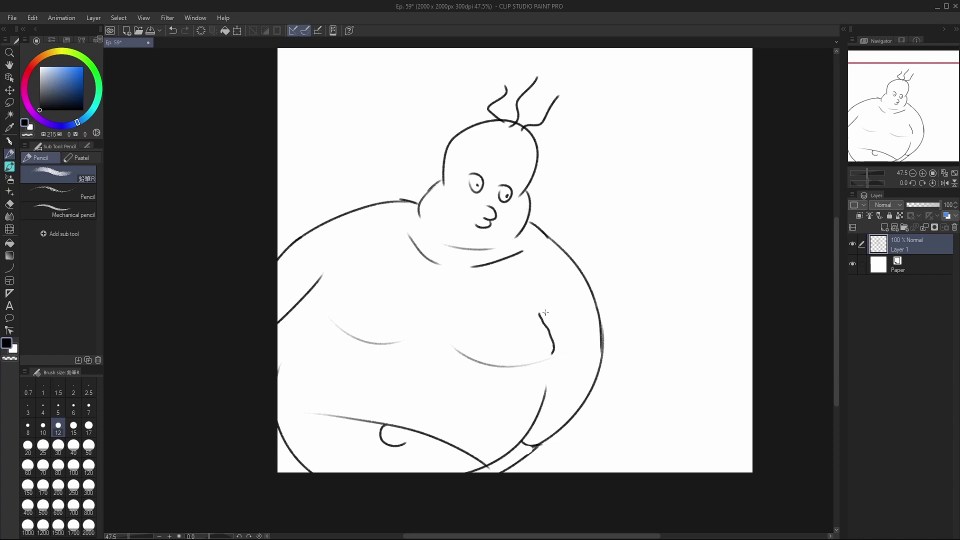
{"action": "key", "text": "ctrl+z"}
{"action": "left_click", "coordinate": [592, 414]}
{"action": "mouse_move", "coordinate": [656, 260]}
{"action": "left_mouse_down"}
{"action": "mouse_move", "coordinate": [702, 290]}
{"action": "mouse_move", "coordinate": [718, 246]}
{"action": "mouse_move", "coordinate": [687, 245]}
{"action": "mouse_move", "coordinate": [665, 268]}
{"action": "left_mouse_up"}
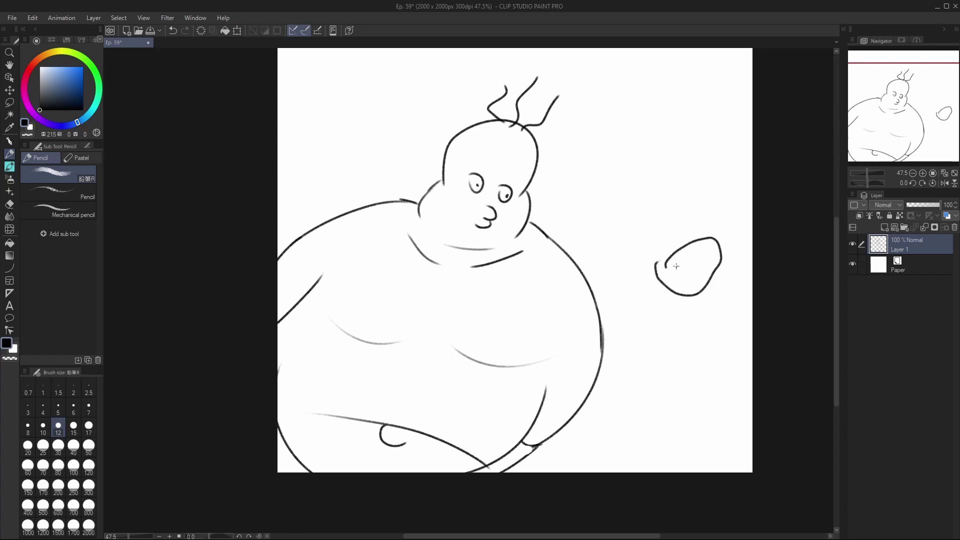
{"action": "key", "text": "ctrl+z"}
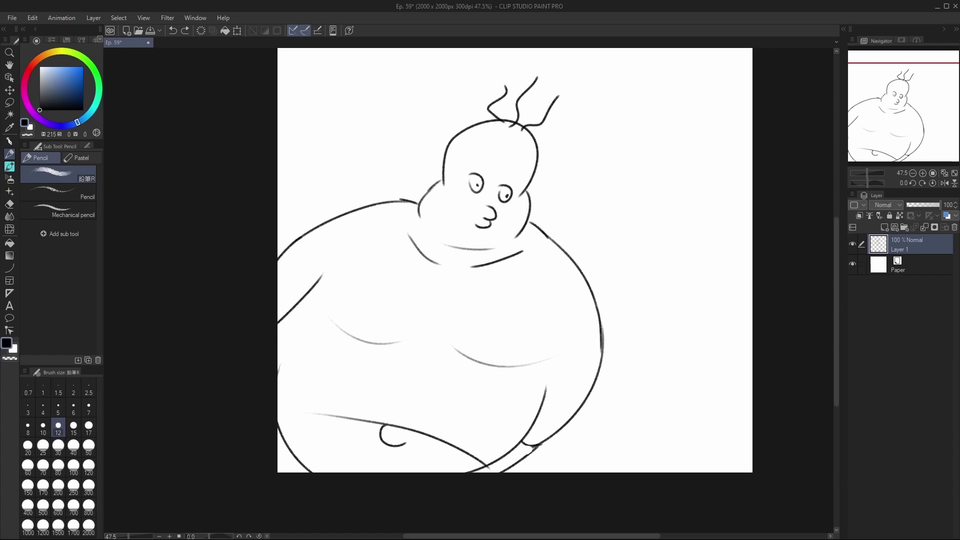
Sketch a long pointed nose and a smirking mouth in the empty space beside the large character's head
{"action": "left_click_drag", "start_coordinate": [246, 360], "coordinate": [226, 347]}
{"action": "left_click_drag", "start_coordinate": [894, 92], "coordinate": [899, 87]}
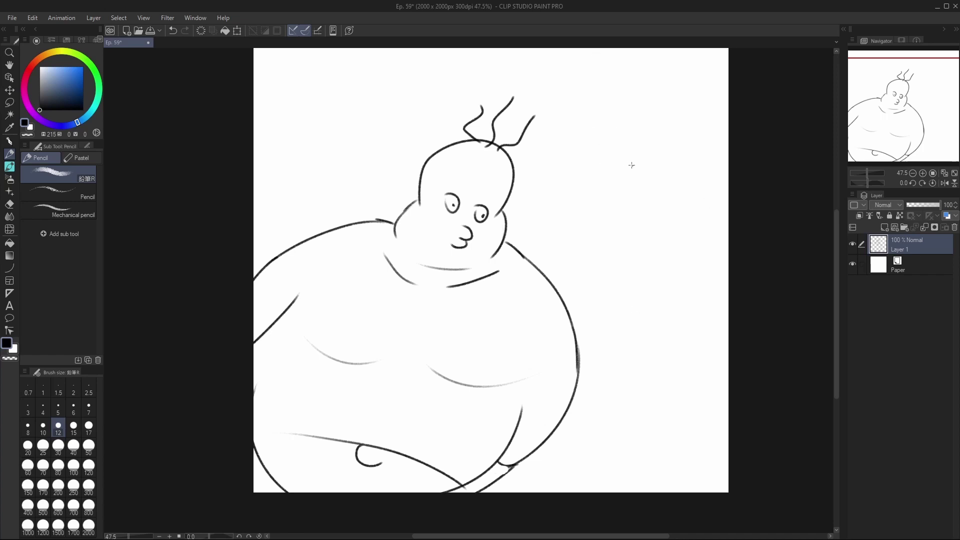
{"action": "left_click_drag", "start_coordinate": [898, 122], "coordinate": [872, 143]}
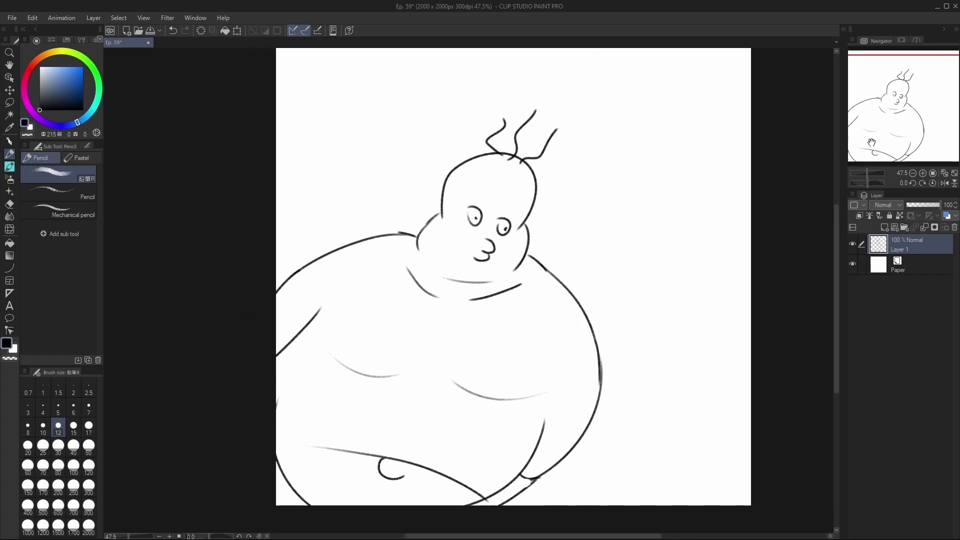
{"action": "mouse_move", "coordinate": [657, 153]}
{"action": "left_mouse_down"}
{"action": "mouse_move", "coordinate": [595, 174]}
{"action": "mouse_move", "coordinate": [655, 179]}
{"action": "mouse_move", "coordinate": [674, 170]}
{"action": "mouse_move", "coordinate": [675, 191]}
{"action": "mouse_move", "coordinate": [707, 182]}
{"action": "mouse_move", "coordinate": [691, 208]}
{"action": "mouse_move", "coordinate": [681, 204]}
{"action": "mouse_move", "coordinate": [691, 208]}
{"action": "left_mouse_up"}
{"action": "key", "text": "ctrl+z"}
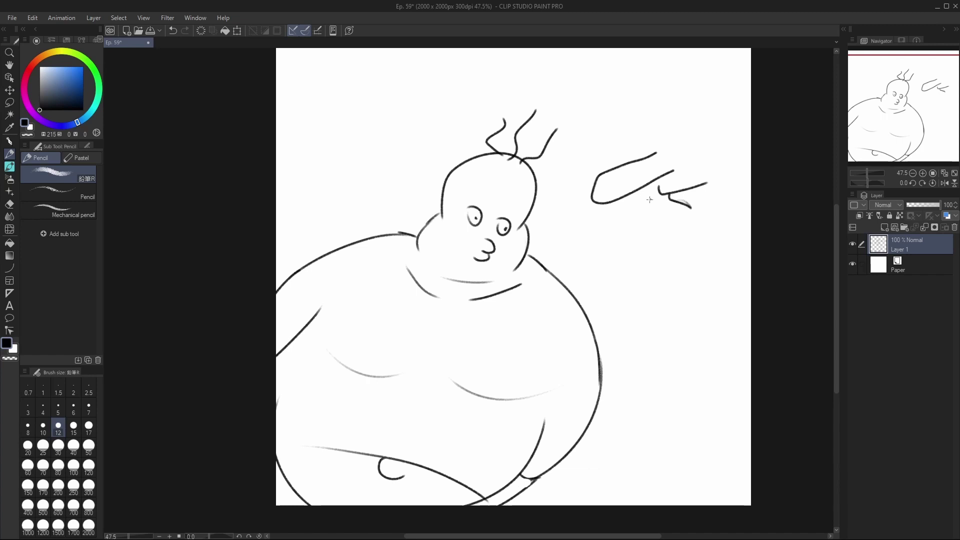
Draw the second character's rounded chin and two half-lidded eyes with dark pupils, adding a short brow over the eye nearest the nose
{"action": "mouse_move", "coordinate": [641, 189]}
{"action": "left_mouse_down"}
{"action": "mouse_move", "coordinate": [644, 209]}
{"action": "mouse_move", "coordinate": [735, 222]}
{"action": "left_mouse_up"}
{"action": "mouse_move", "coordinate": [687, 122]}
{"action": "left_mouse_down"}
{"action": "mouse_move", "coordinate": [702, 180]}
{"action": "mouse_move", "coordinate": [737, 169]}
{"action": "mouse_move", "coordinate": [702, 183]}
{"action": "left_mouse_up"}
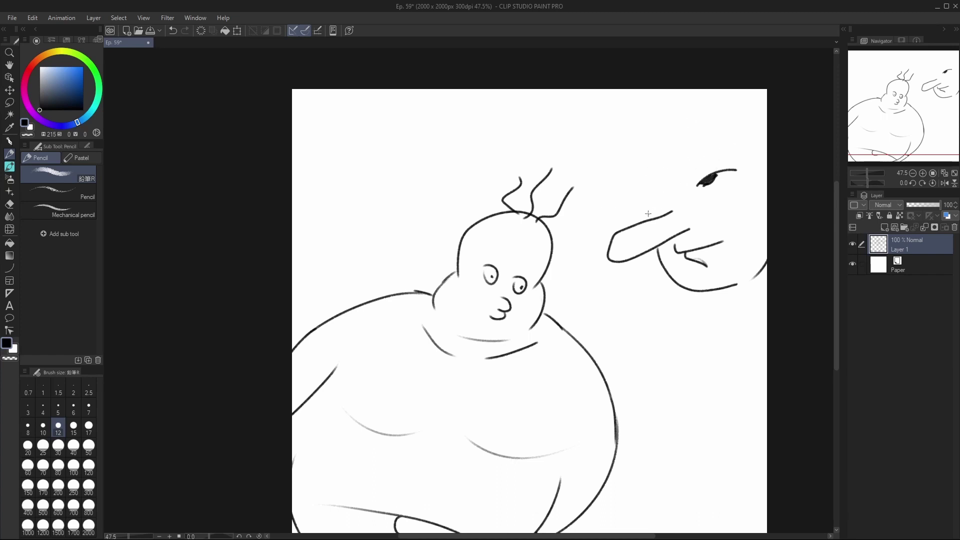
{"action": "left_click_drag", "start_coordinate": [660, 196], "coordinate": [646, 204]}
{"action": "key", "text": "ctrl+z"}
{"action": "mouse_move", "coordinate": [662, 202]}
{"action": "left_mouse_down"}
{"action": "mouse_move", "coordinate": [644, 211]}
{"action": "mouse_move", "coordinate": [656, 204]}
{"action": "mouse_move", "coordinate": [623, 206]}
{"action": "left_mouse_up"}
{"action": "key", "text": "ctrl+z"}
{"action": "left_click_drag", "start_coordinate": [895, 120], "coordinate": [899, 109]}
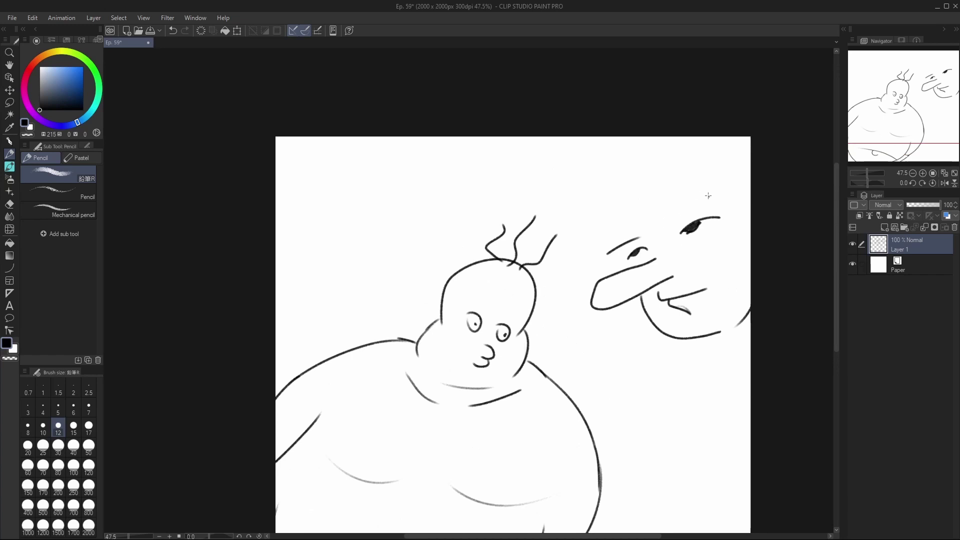
Draw a slanted eyebrow above the second character's outer eye and erase the outer end of the other brow
{"action": "mouse_move", "coordinate": [717, 182]}
{"action": "left_mouse_down"}
{"action": "mouse_move", "coordinate": [664, 216]}
{"action": "mouse_move", "coordinate": [708, 192]}
{"action": "left_mouse_up"}
{"action": "key", "text": "ctrl+z"}
{"action": "key", "text": "ctrl+z"}
{"action": "left_click_drag", "start_coordinate": [667, 215], "coordinate": [709, 195]}
{"action": "key", "text": "e"}
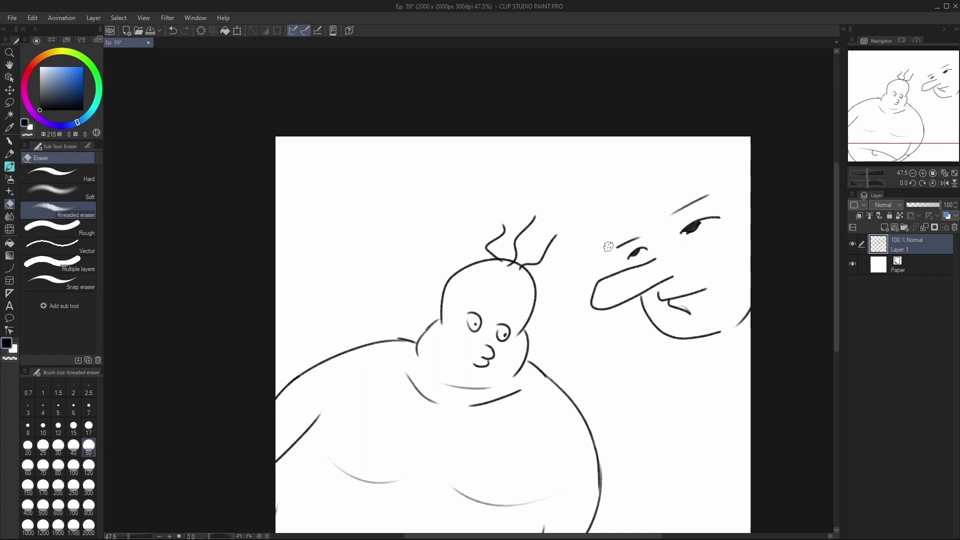
Draw the curved forehead contour of the second character running down to the bridge of the nose
{"action": "key", "text": "p"}
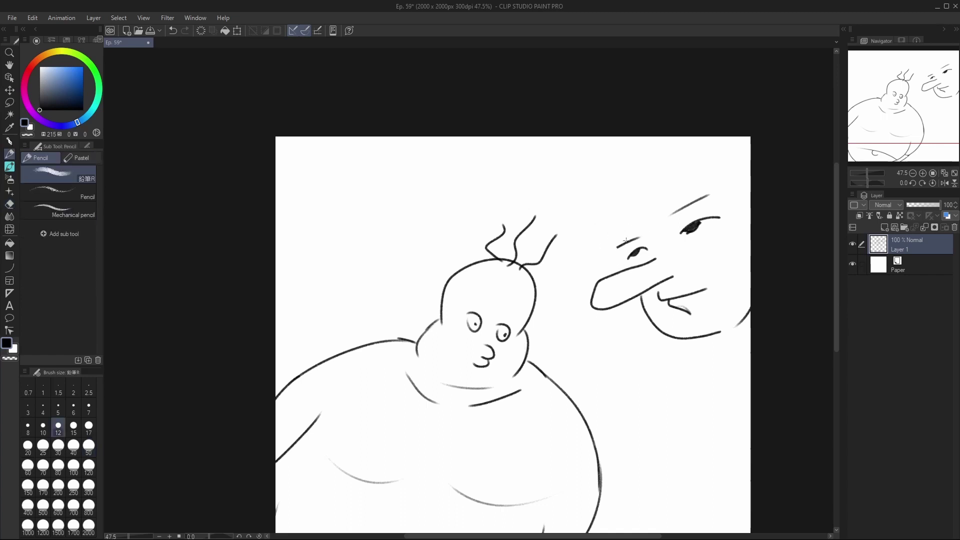
{"action": "left_click_drag", "start_coordinate": [604, 212], "coordinate": [632, 267]}
{"action": "key", "text": "ctrl+z"}
{"action": "left_click_drag", "start_coordinate": [600, 219], "coordinate": [627, 260]}
{"action": "key", "text": "ctrl+z"}
{"action": "key", "text": "ctrl+z"}
{"action": "left_click_drag", "start_coordinate": [593, 205], "coordinate": [626, 266]}
{"action": "key", "text": "ctrl+z"}
Clean up and redraw the start of the second character's jaw line just beneath the nose
{"action": "key", "text": "e"}
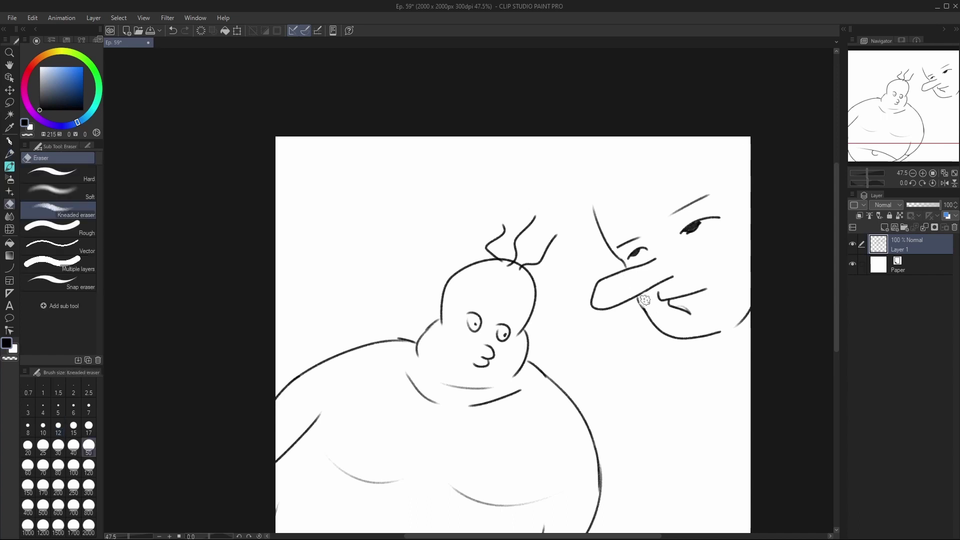
{"action": "key", "text": "p"}
{"action": "left_click_drag", "start_coordinate": [636, 296], "coordinate": [646, 309]}
{"action": "key", "text": "ctrl+z"}
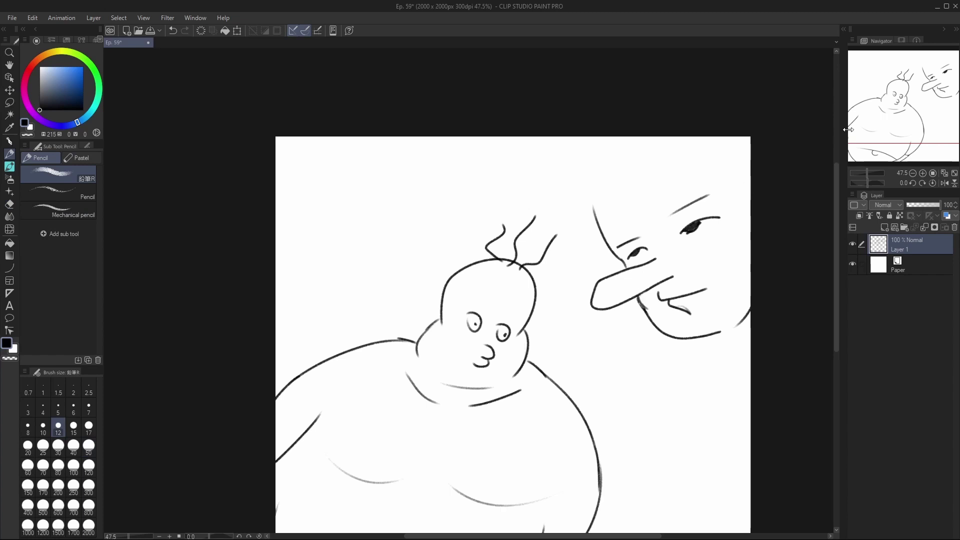
Draw a spiky fringe above the second character's forehead, ending in jagged tufts that point toward the large character
{"action": "mouse_move", "coordinate": [592, 186]}
{"action": "left_mouse_down"}
{"action": "mouse_move", "coordinate": [646, 244]}
{"action": "mouse_move", "coordinate": [719, 196]}
{"action": "mouse_move", "coordinate": [658, 251]}
{"action": "left_mouse_up"}
{"action": "key", "text": "ctrl+z"}
{"action": "key", "text": "ctrl+z"}
{"action": "key", "text": "ctrl+z"}
{"action": "left_click_drag", "start_coordinate": [711, 210], "coordinate": [686, 251]}
{"action": "key", "text": "ctrl+z"}
{"action": "mouse_move", "coordinate": [697, 210]}
{"action": "left_mouse_down"}
{"action": "mouse_move", "coordinate": [697, 240]}
{"action": "mouse_move", "coordinate": [668, 258]}
{"action": "left_mouse_up"}
{"action": "mouse_move", "coordinate": [667, 232]}
{"action": "left_mouse_down"}
{"action": "mouse_move", "coordinate": [667, 241]}
{"action": "mouse_move", "coordinate": [609, 274]}
{"action": "left_mouse_up"}
{"action": "key", "text": "ctrl+z"}
{"action": "key", "text": "ctrl+z"}
{"action": "mouse_move", "coordinate": [607, 272]}
{"action": "left_mouse_down"}
{"action": "mouse_move", "coordinate": [627, 232]}
{"action": "mouse_move", "coordinate": [597, 228]}
{"action": "mouse_move", "coordinate": [618, 212]}
{"action": "mouse_move", "coordinate": [586, 232]}
{"action": "mouse_move", "coordinate": [605, 218]}
{"action": "mouse_move", "coordinate": [577, 215]}
{"action": "left_mouse_up"}
{"action": "key", "text": "ctrl+z"}
{"action": "left_click_drag", "start_coordinate": [583, 209], "coordinate": [603, 198]}
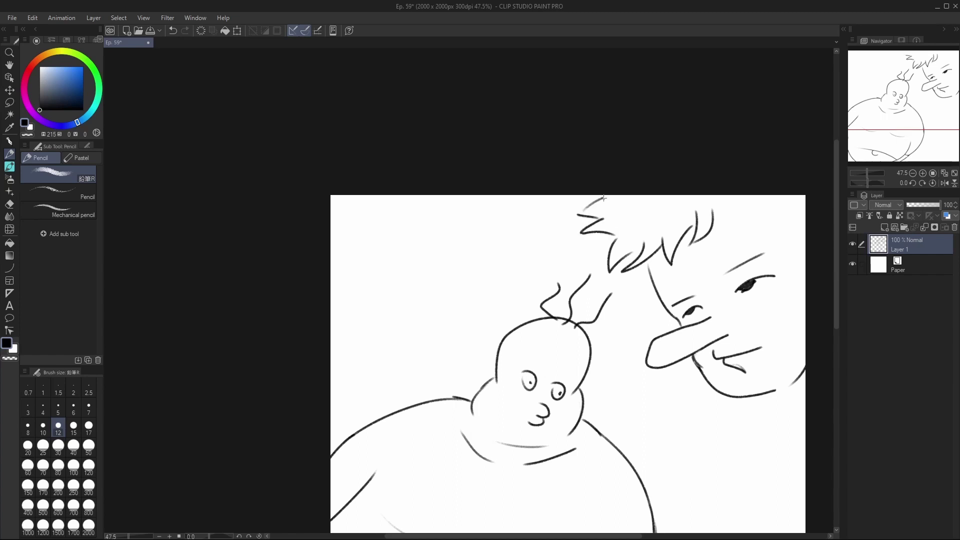
Extend the spiky hair with jagged strokes above the outer eye to the canvas's right edge
{"action": "mouse_move", "coordinate": [724, 214]}
{"action": "left_mouse_down"}
{"action": "mouse_move", "coordinate": [760, 209]}
{"action": "mouse_move", "coordinate": [737, 215]}
{"action": "mouse_move", "coordinate": [752, 216]}
{"action": "mouse_move", "coordinate": [765, 241]}
{"action": "left_mouse_up"}
{"action": "key", "text": "ctrl+z"}
{"action": "left_click_drag", "start_coordinate": [759, 212], "coordinate": [774, 251]}
{"action": "key", "text": "ctrl+z"}
{"action": "key", "text": "ctrl+z"}
{"action": "mouse_move", "coordinate": [741, 212]}
{"action": "left_mouse_down"}
{"action": "mouse_move", "coordinate": [763, 248]}
{"action": "mouse_move", "coordinate": [774, 239]}
{"action": "mouse_move", "coordinate": [782, 272]}
{"action": "mouse_move", "coordinate": [804, 258]}
{"action": "left_mouse_up"}
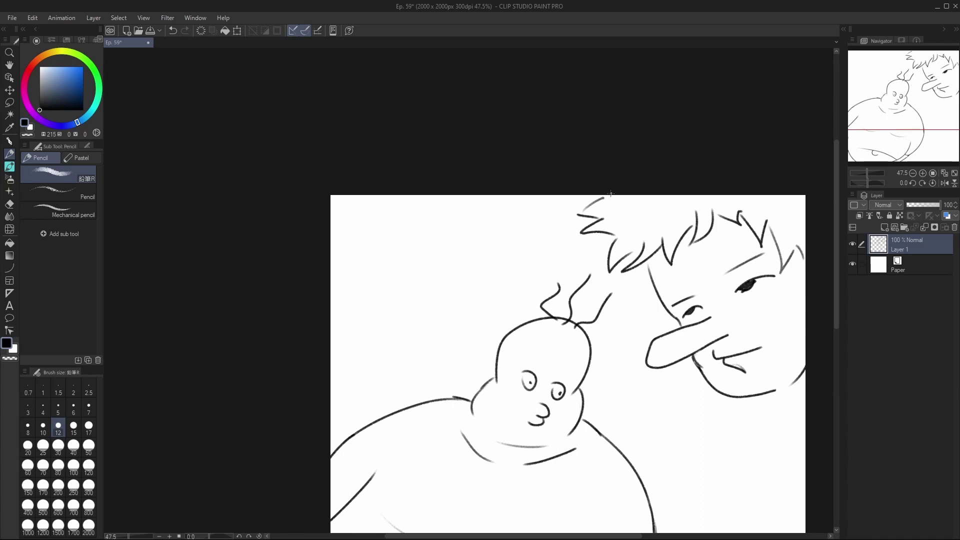
Refine the outermost hair tuft at the front of the second character's fringe
{"action": "left_click_drag", "start_coordinate": [896, 105], "coordinate": [894, 91]}
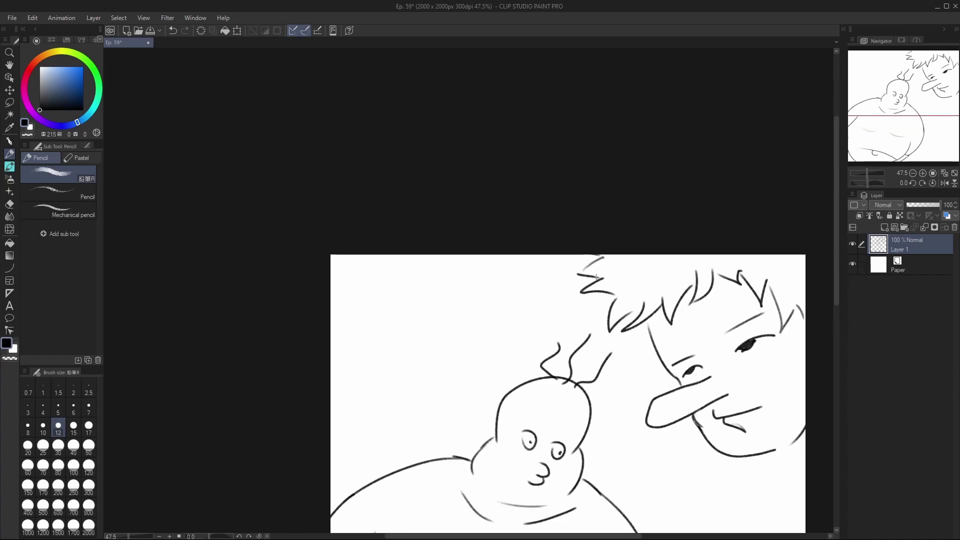
{"action": "mouse_move", "coordinate": [580, 273]}
{"action": "left_mouse_down"}
{"action": "mouse_move", "coordinate": [604, 255]}
{"action": "mouse_move", "coordinate": [573, 275]}
{"action": "left_mouse_up"}
{"action": "key", "text": "ctrl+z"}
Erase the middle of the fringe, redraw it as a row of short sharp spikes, and save the drawing
{"action": "left_click_drag", "start_coordinate": [915, 86], "coordinate": [932, 93]}
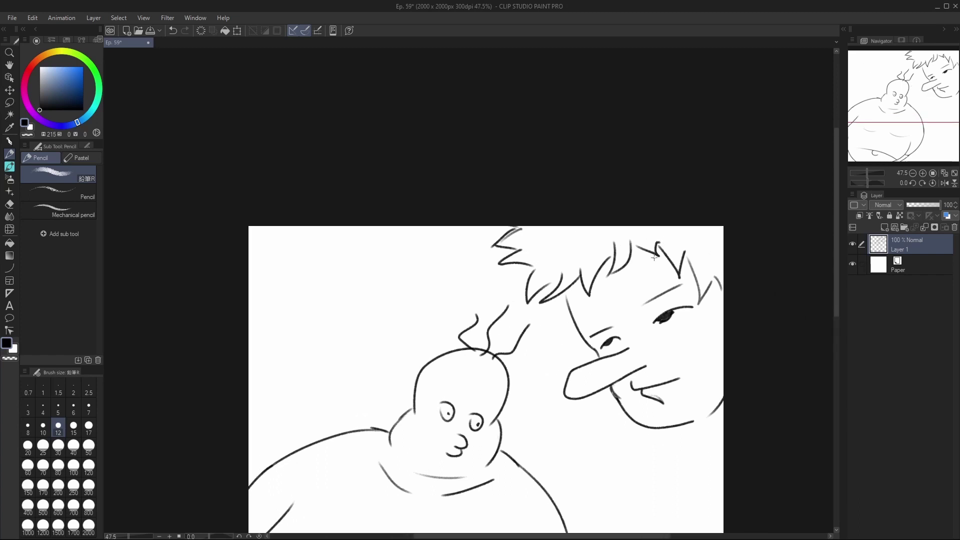
{"action": "key", "text": "e"}
{"action": "mouse_move", "coordinate": [653, 248]}
{"action": "left_mouse_down"}
{"action": "mouse_move", "coordinate": [614, 244]}
{"action": "mouse_move", "coordinate": [614, 253]}
{"action": "mouse_move", "coordinate": [648, 247]}
{"action": "mouse_move", "coordinate": [645, 237]}
{"action": "mouse_move", "coordinate": [618, 247]}
{"action": "mouse_move", "coordinate": [642, 245]}
{"action": "left_mouse_up"}
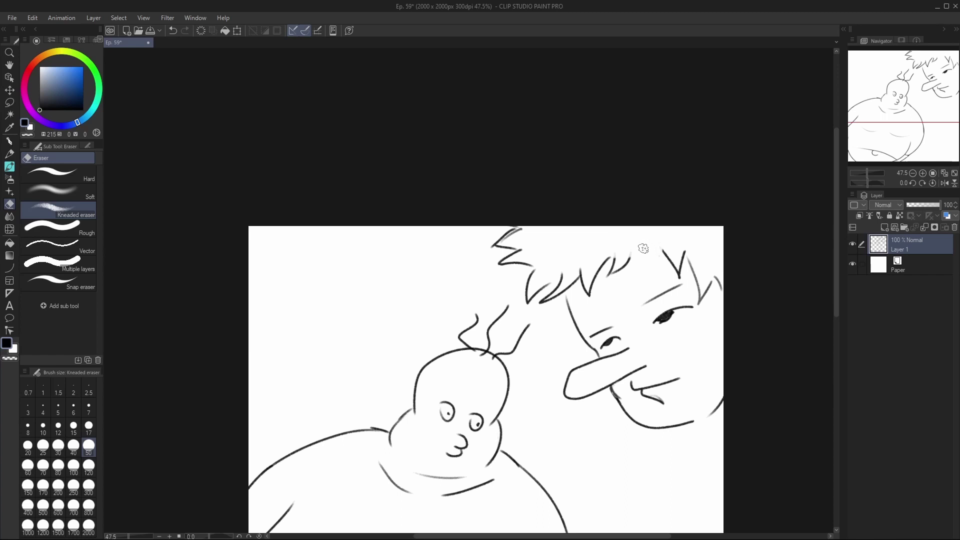
{"action": "key", "text": "p"}
{"action": "mouse_move", "coordinate": [615, 252]}
{"action": "left_mouse_down"}
{"action": "mouse_move", "coordinate": [634, 257]}
{"action": "mouse_move", "coordinate": [631, 271]}
{"action": "mouse_move", "coordinate": [614, 252]}
{"action": "mouse_move", "coordinate": [607, 257]}
{"action": "mouse_move", "coordinate": [655, 275]}
{"action": "mouse_move", "coordinate": [635, 258]}
{"action": "mouse_move", "coordinate": [647, 254]}
{"action": "mouse_move", "coordinate": [658, 269]}
{"action": "mouse_move", "coordinate": [669, 252]}
{"action": "left_mouse_up"}
{"action": "key", "text": "ctrl+z"}
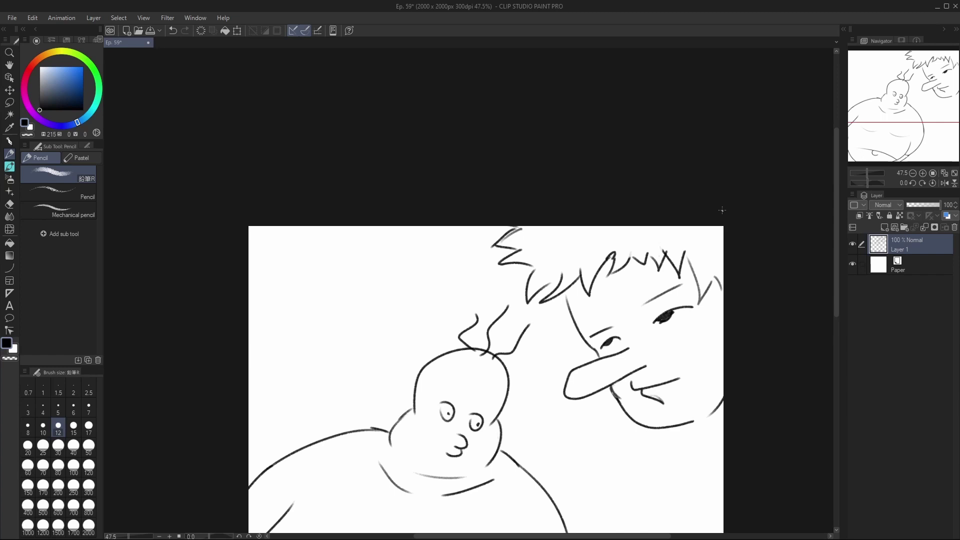
{"action": "key", "text": "ctrl+s"}
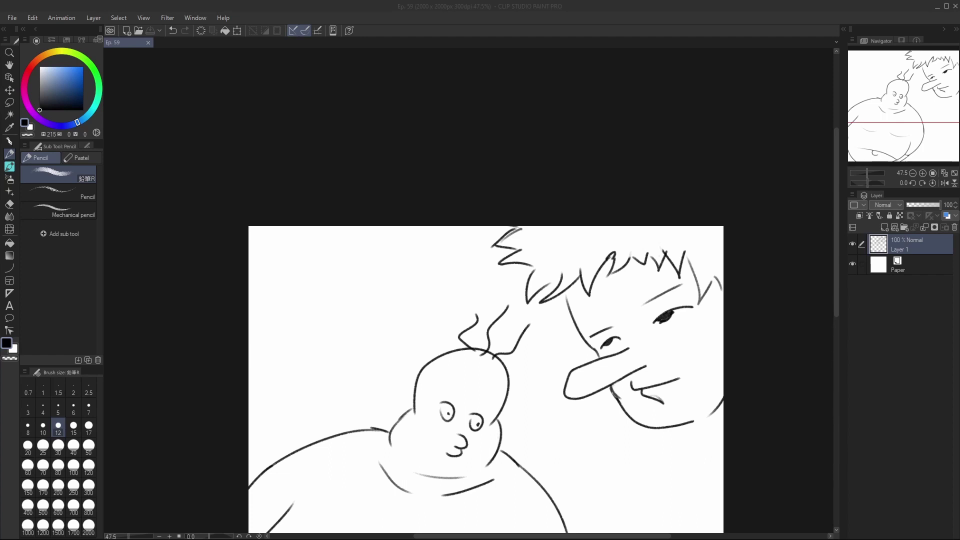
Rework the second character's jaw line so it curves from the chin up to the canvas's right edge
{"action": "left_click", "coordinate": [721, 210]}
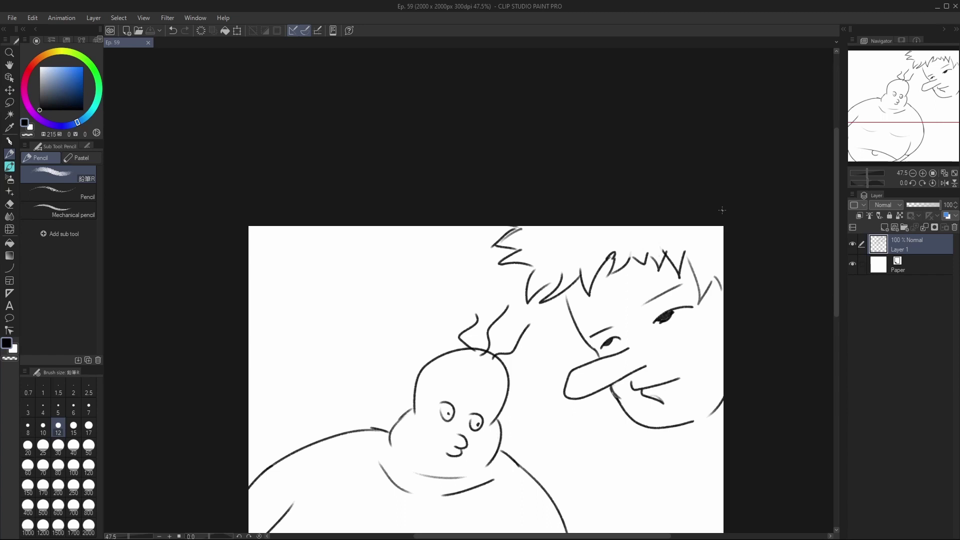
{"action": "left_click", "coordinate": [722, 210]}
{"action": "mouse_move", "coordinate": [877, 99]}
{"action": "left_mouse_down"}
{"action": "mouse_move", "coordinate": [879, 114]}
{"action": "mouse_move", "coordinate": [899, 128]}
{"action": "left_mouse_up"}
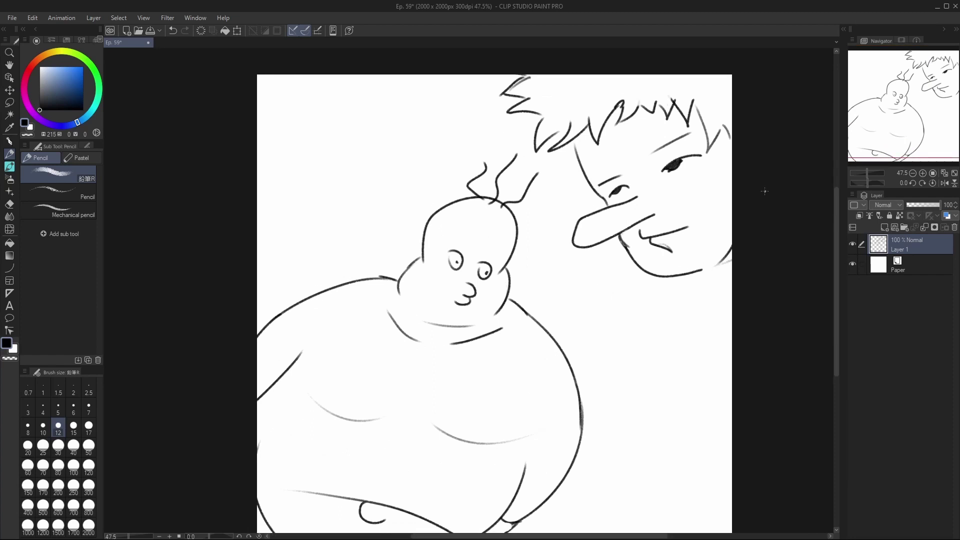
{"action": "key", "text": "ctrl+z"}
{"action": "key", "text": "ctrl+y"}
{"action": "key", "text": "ctrl+z"}
{"action": "key", "text": "ctrl+y"}
{"action": "left_click_drag", "start_coordinate": [708, 270], "coordinate": [735, 256]}
{"action": "key", "text": "ctrl+z"}
{"action": "key", "text": "ctrl+y"}
{"action": "key", "text": "ctrl+z"}
{"action": "key", "text": "ctrl+y"}
{"action": "key", "text": "ctrl+z"}
{"action": "left_click_drag", "start_coordinate": [713, 264], "coordinate": [731, 250]}
{"action": "key", "text": "ctrl+z"}
{"action": "key", "text": "ctrl+z"}
Draw a shoulder line sloping from beneath the second character's chin to the canvas's right edge
{"action": "left_click_drag", "start_coordinate": [686, 274], "coordinate": [724, 328]}
{"action": "key", "text": "ctrl+z"}
{"action": "left_click_drag", "start_coordinate": [688, 274], "coordinate": [732, 289]}
{"action": "key", "text": "ctrl+z"}
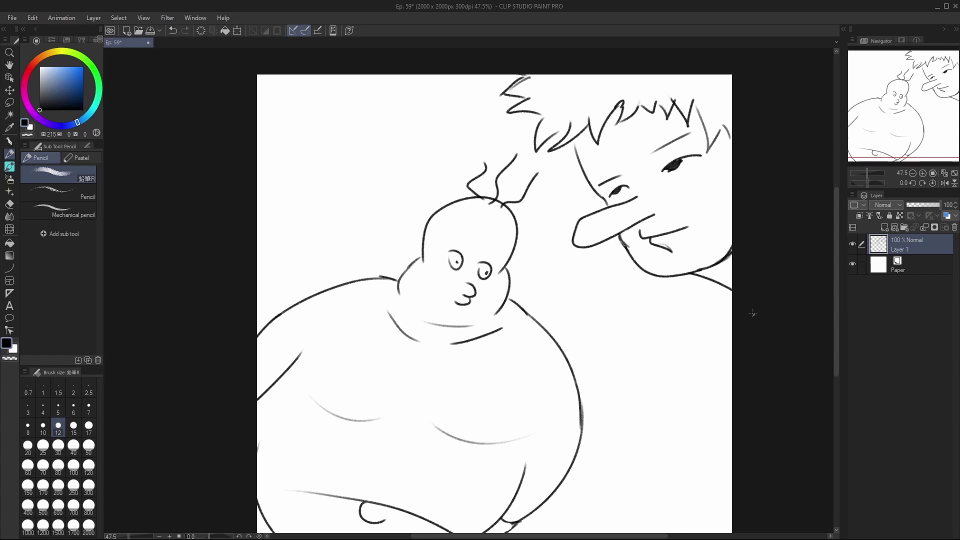
Refine the second character's face contour where the forehead meets the bridge of the nose
{"action": "left_click_drag", "start_coordinate": [585, 185], "coordinate": [648, 263]}
{"action": "key", "text": "ctrl+z"}
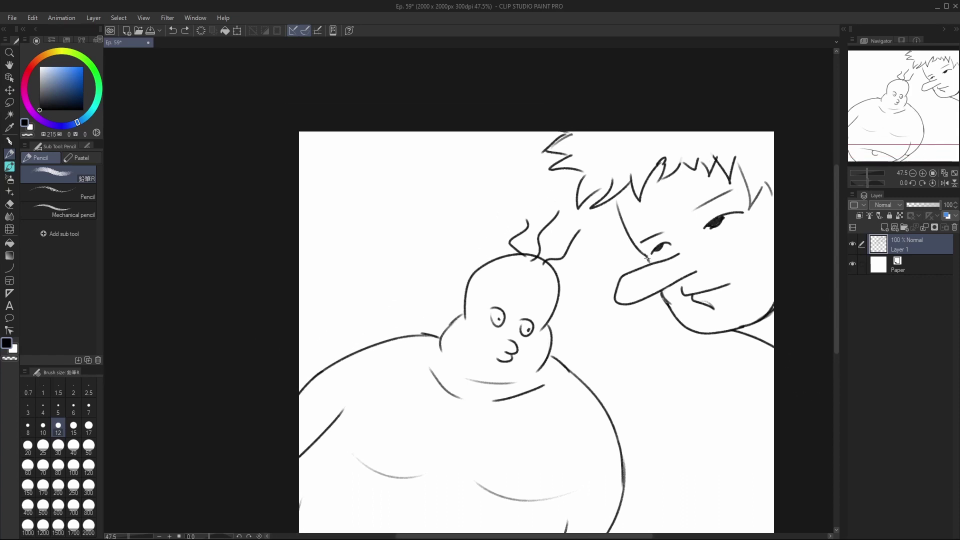
{"action": "key", "text": "ctrl+y"}
{"action": "key", "text": "ctrl+z"}
{"action": "key", "text": "ctrl+y"}
Sketch two overlapping slanted ellipses in the empty upper-left area of the canvas
{"action": "mouse_move", "coordinate": [399, 210]}
{"action": "left_mouse_down"}
{"action": "mouse_move", "coordinate": [369, 251]}
{"action": "mouse_move", "coordinate": [386, 227]}
{"action": "left_mouse_up"}
{"action": "key", "text": "ctrl+z"}
{"action": "mouse_move", "coordinate": [361, 196]}
{"action": "left_mouse_down"}
{"action": "mouse_move", "coordinate": [320, 248]}
{"action": "mouse_move", "coordinate": [395, 167]}
{"action": "mouse_move", "coordinate": [384, 173]}
{"action": "mouse_move", "coordinate": [410, 194]}
{"action": "mouse_move", "coordinate": [355, 241]}
{"action": "mouse_move", "coordinate": [358, 275]}
{"action": "mouse_move", "coordinate": [352, 270]}
{"action": "left_mouse_up"}
{"action": "key", "text": "ctrl+z"}
{"action": "key", "text": "ctrl+z"}
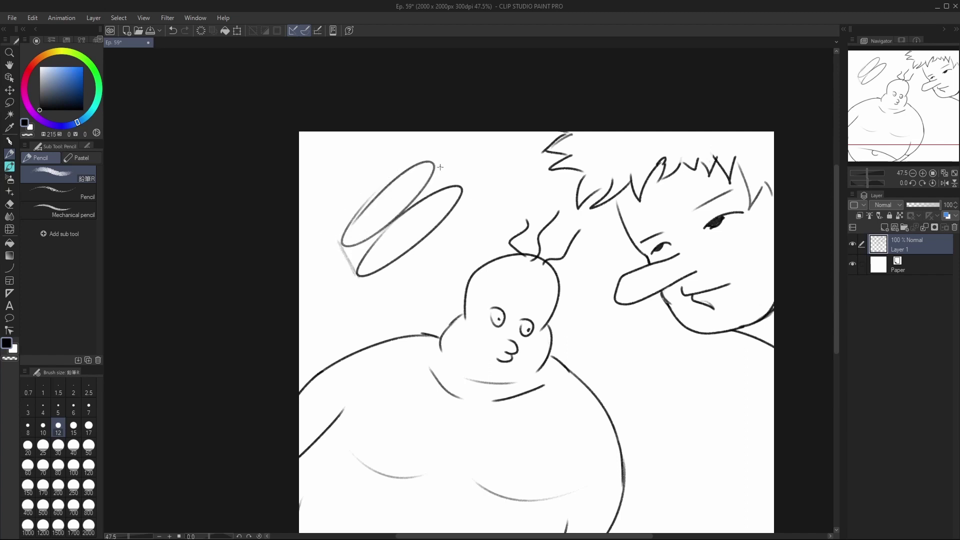
Join the ends of the two ellipses with short straight edges and erase the overlapping lines inside the shape
{"action": "left_click_drag", "start_coordinate": [431, 161], "coordinate": [463, 189]}
{"action": "left_click_drag", "start_coordinate": [339, 240], "coordinate": [358, 276]}
{"action": "key", "text": "e"}
{"action": "mouse_move", "coordinate": [433, 183]}
{"action": "left_mouse_down"}
{"action": "mouse_move", "coordinate": [350, 247]}
{"action": "mouse_move", "coordinate": [407, 202]}
{"action": "mouse_move", "coordinate": [383, 201]}
{"action": "mouse_move", "coordinate": [411, 265]}
{"action": "mouse_move", "coordinate": [373, 192]}
{"action": "mouse_move", "coordinate": [419, 198]}
{"action": "left_mouse_up"}
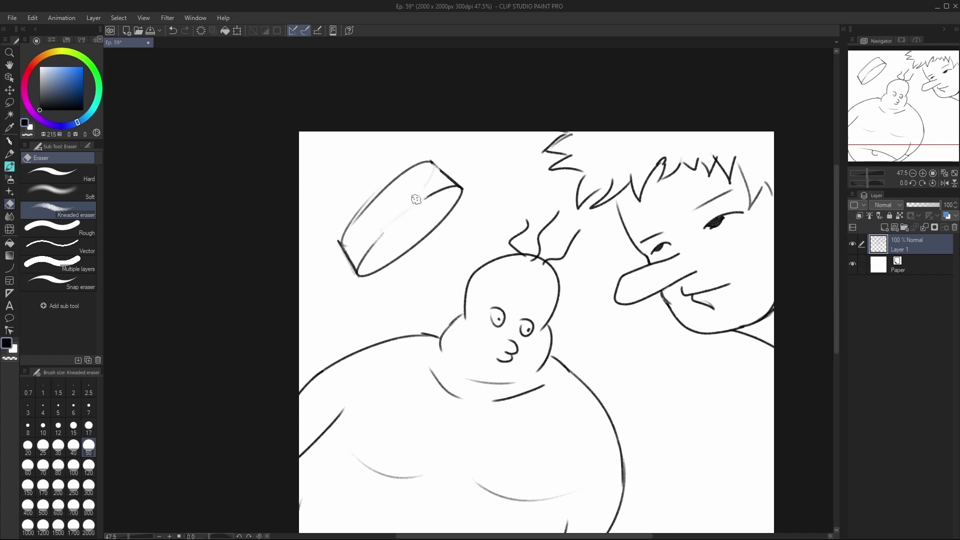
Redraw and darken the near ellipse's inner arc, comparing versions by undoing and redoing the stroke
{"action": "key", "text": "p"}
{"action": "key", "text": "ctrl+z"}
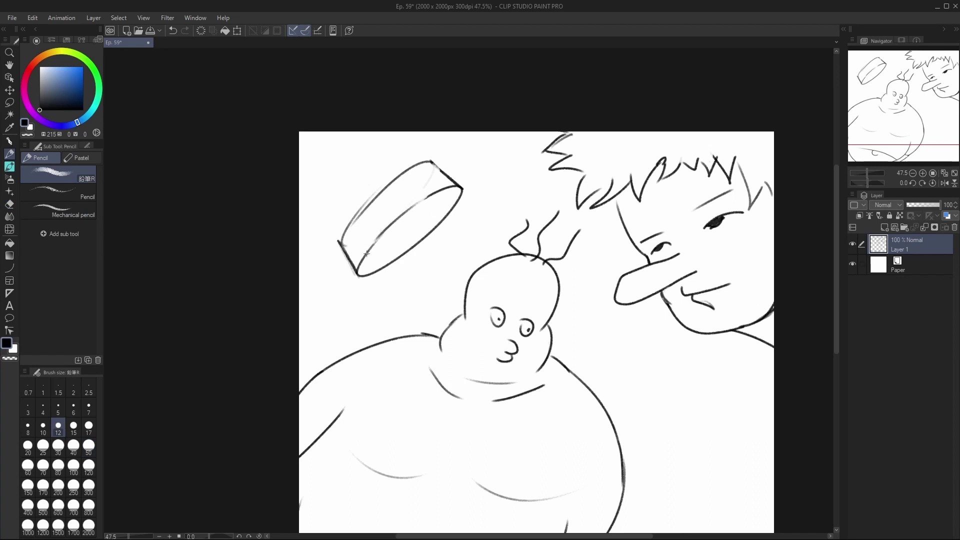
{"action": "key", "text": "ctrl+y"}
{"action": "key", "text": "ctrl+z"}
{"action": "key", "text": "ctrl+y"}
{"action": "key", "text": "ctrl+z"}
{"action": "key", "text": "ctrl+y"}
{"action": "key", "text": "ctrl+z"}
{"action": "key", "text": "ctrl+y"}
{"action": "key", "text": "ctrl+z"}
{"action": "key", "text": "ctrl+y"}
{"action": "key", "text": "ctrl+z"}
{"action": "key", "text": "ctrl+y"}
{"action": "key", "text": "ctrl+z"}
{"action": "key", "text": "ctrl+y"}
{"action": "key", "text": "ctrl+z"}
{"action": "key", "text": "ctrl+y"}
{"action": "key", "text": "ctrl+z"}
{"action": "key", "text": "ctrl+y"}
{"action": "key", "text": "ctrl+z"}
{"action": "key", "text": "ctrl+y"}
{"action": "key", "text": "ctrl+z"}
{"action": "key", "text": "ctrl+y"}
{"action": "key", "text": "ctrl+z"}
{"action": "key", "text": "ctrl+y"}
{"action": "key", "text": "ctrl+z"}
{"action": "key", "text": "ctrl+y"}
Erase the disc's far outer edge and redraw it as one smooth curve, undoing and retrying the stroke as needed
{"action": "key", "text": "e"}
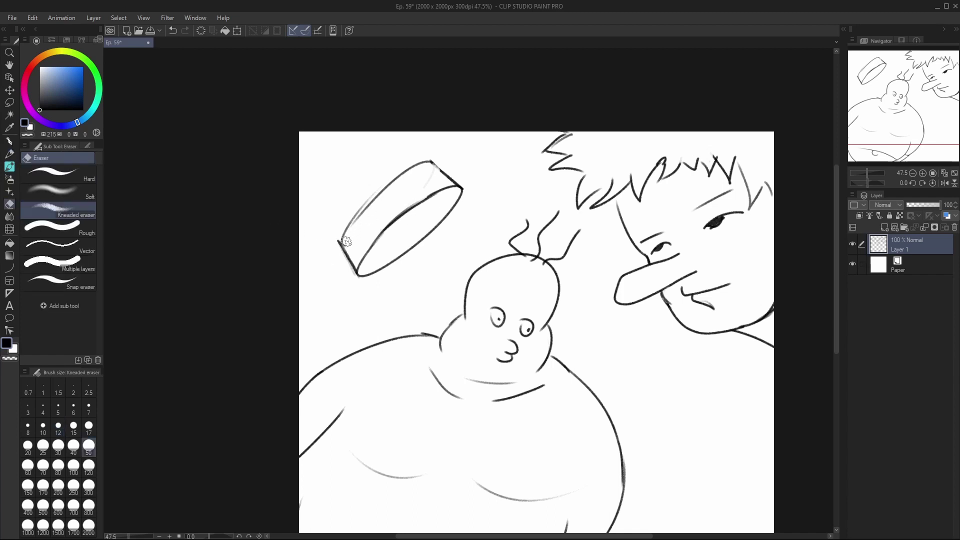
{"action": "left_click_drag", "start_coordinate": [345, 241], "coordinate": [376, 198]}
{"action": "key", "text": "p"}
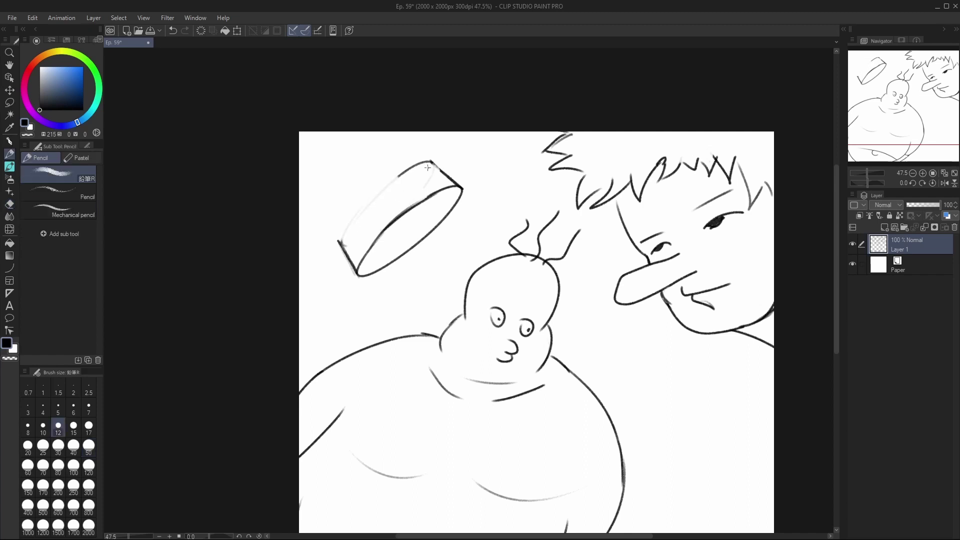
{"action": "left_click_drag", "start_coordinate": [420, 164], "coordinate": [332, 238]}
{"action": "key", "text": "ctrl+z"}
{"action": "left_click_drag", "start_coordinate": [396, 176], "coordinate": [343, 239]}
{"action": "key", "text": "ctrl+z"}
{"action": "left_click_drag", "start_coordinate": [402, 176], "coordinate": [336, 265]}
{"action": "key", "text": "ctrl+z"}
{"action": "left_click_drag", "start_coordinate": [399, 175], "coordinate": [337, 239]}
{"action": "key", "text": "ctrl+z"}
{"action": "left_click_drag", "start_coordinate": [420, 165], "coordinate": [338, 243]}
{"action": "key", "text": "ctrl+z"}
{"action": "left_click_drag", "start_coordinate": [395, 177], "coordinate": [334, 255]}
{"action": "key", "text": "ctrl+z"}
{"action": "left_click_drag", "start_coordinate": [395, 178], "coordinate": [339, 239]}
{"action": "key", "text": "ctrl+z"}
{"action": "left_click_drag", "start_coordinate": [399, 172], "coordinate": [339, 235]}
{"action": "key", "text": "ctrl+z"}
{"action": "left_click_drag", "start_coordinate": [384, 189], "coordinate": [350, 230]}
{"action": "key", "text": "ctrl+z"}
{"action": "mouse_move", "coordinate": [401, 174]}
{"action": "left_mouse_down"}
{"action": "mouse_move", "coordinate": [377, 193]}
{"action": "mouse_move", "coordinate": [351, 248]}
{"action": "left_mouse_up"}
{"action": "left_click_drag", "start_coordinate": [384, 187], "coordinate": [346, 230]}
{"action": "key", "text": "ctrl+z"}
{"action": "left_click_drag", "start_coordinate": [404, 176], "coordinate": [349, 239]}
{"action": "key", "text": "ctrl+z"}
{"action": "left_click_drag", "start_coordinate": [383, 185], "coordinate": [340, 238]}
{"action": "key", "text": "ctrl+z"}
{"action": "left_click_drag", "start_coordinate": [385, 191], "coordinate": [339, 246]}
{"action": "key", "text": "ctrl+z"}
{"action": "mouse_move", "coordinate": [401, 171]}
{"action": "left_mouse_down"}
{"action": "mouse_move", "coordinate": [351, 249]}
{"action": "mouse_move", "coordinate": [384, 183]}
{"action": "left_mouse_up"}
{"action": "key", "text": "ctrl+z"}
{"action": "key", "text": "ctrl+z"}
{"action": "left_click_drag", "start_coordinate": [340, 245], "coordinate": [406, 174]}
{"action": "key", "text": "ctrl+z"}
{"action": "left_click_drag", "start_coordinate": [345, 239], "coordinate": [403, 167]}
{"action": "key", "text": "ctrl+z"}
{"action": "left_click_drag", "start_coordinate": [338, 247], "coordinate": [406, 168]}
{"action": "key", "text": "ctrl+z"}
{"action": "left_click_drag", "start_coordinate": [338, 243], "coordinate": [417, 168]}
{"action": "key", "text": "ctrl+z"}
{"action": "mouse_move", "coordinate": [340, 244]}
{"action": "left_mouse_down"}
{"action": "mouse_move", "coordinate": [402, 171]}
{"action": "mouse_move", "coordinate": [353, 216]}
{"action": "left_mouse_up"}
{"action": "key", "text": "ctrl+z"}
{"action": "key", "text": "ctrl+z"}
{"action": "left_click_drag", "start_coordinate": [403, 170], "coordinate": [360, 225]}
{"action": "key", "text": "ctrl+z"}
{"action": "mouse_move", "coordinate": [399, 175]}
{"action": "left_mouse_down"}
{"action": "mouse_move", "coordinate": [351, 242]}
{"action": "mouse_move", "coordinate": [330, 252]}
{"action": "mouse_move", "coordinate": [346, 225]}
{"action": "mouse_move", "coordinate": [344, 253]}
{"action": "left_mouse_up"}
{"action": "key", "text": "e"}
{"action": "key", "text": "ctrl+z"}
{"action": "key", "text": "ctrl+z"}
{"action": "key", "text": "ctrl+z"}
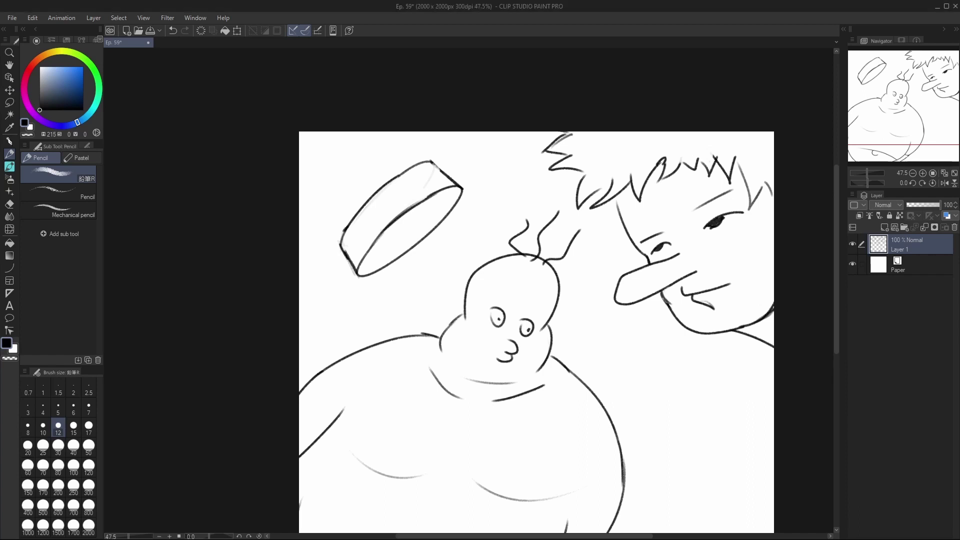
{"action": "left_click_drag", "start_coordinate": [932, 127], "coordinate": [941, 145]}
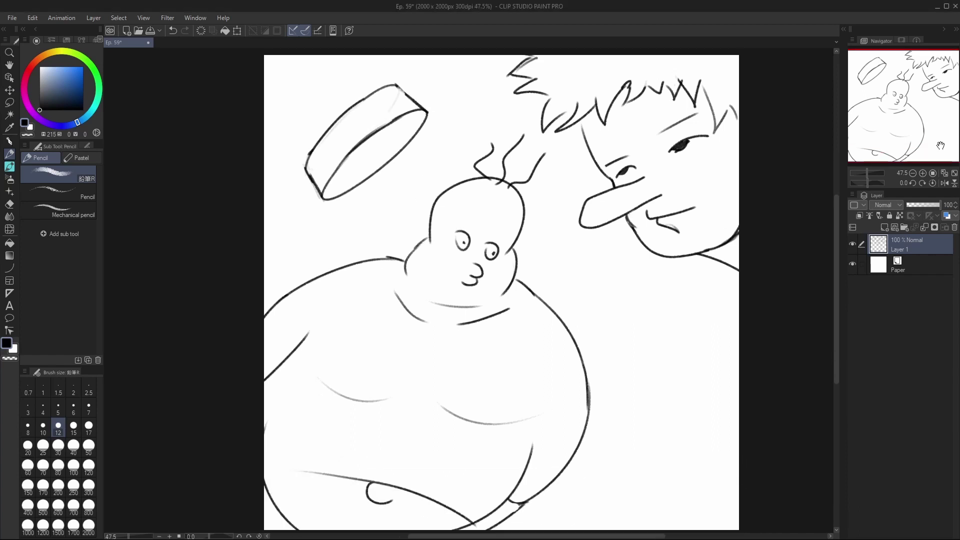
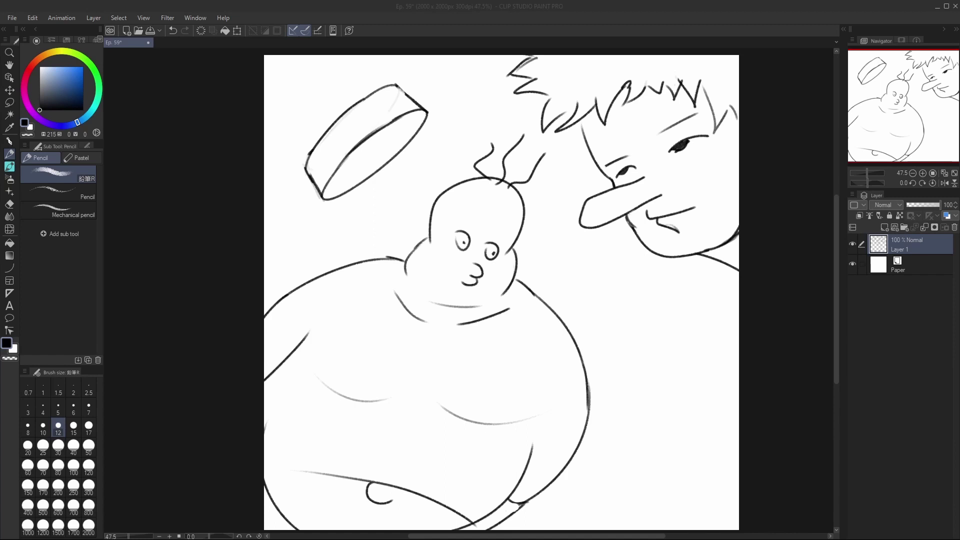
{"action": "left_click", "coordinate": [376, 249]}
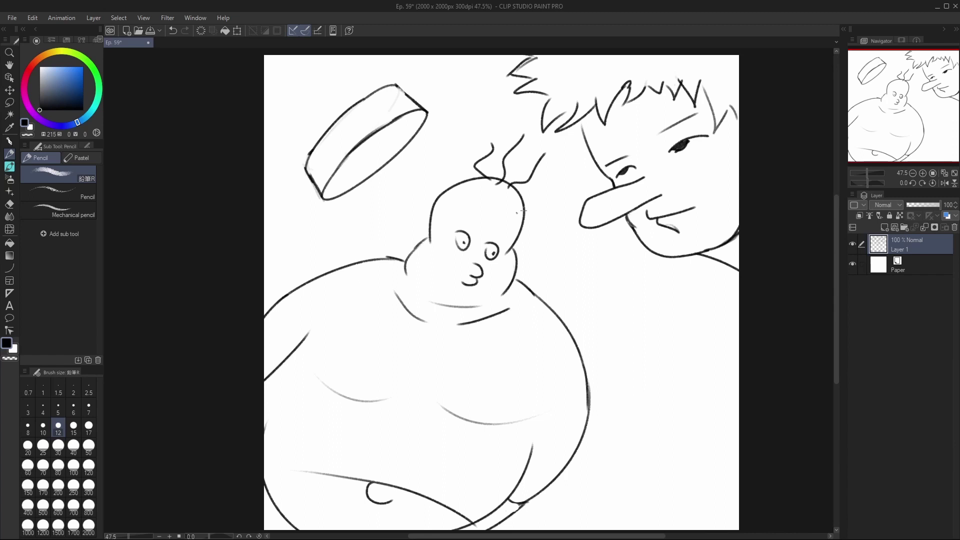
{"action": "left_click_drag", "start_coordinate": [902, 108], "coordinate": [898, 58]}
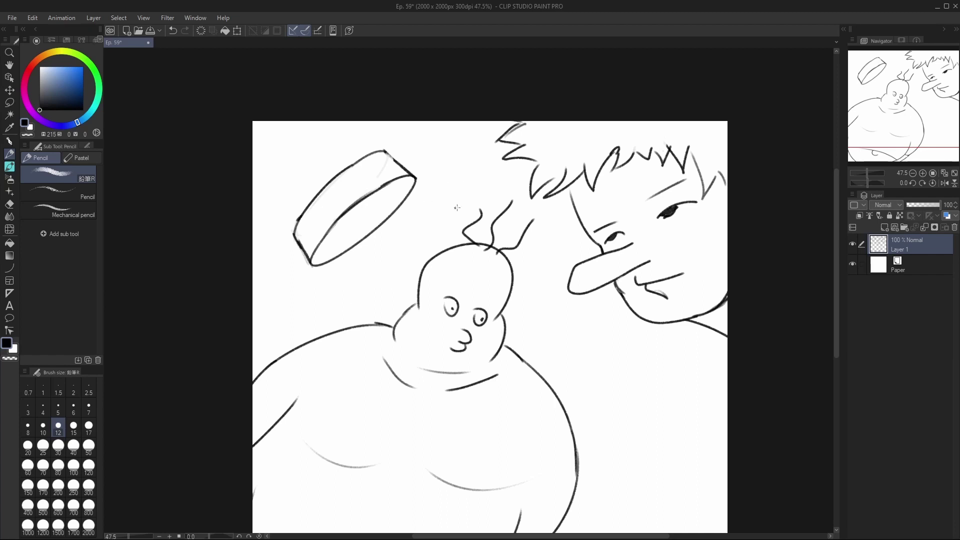
{"action": "mouse_move", "coordinate": [597, 330]}
{"action": "left_mouse_down"}
{"action": "mouse_move", "coordinate": [576, 299]}
{"action": "mouse_move", "coordinate": [554, 191]}
{"action": "left_mouse_up"}
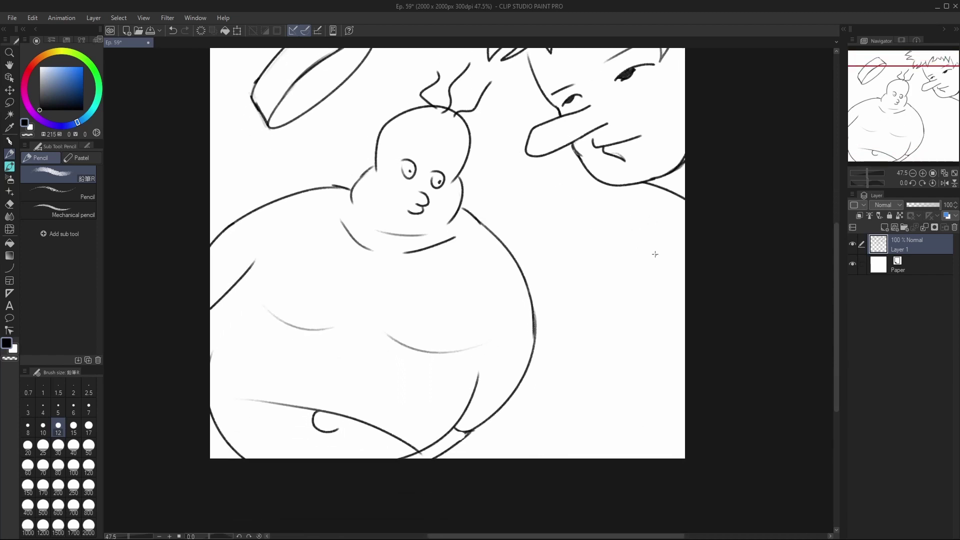
{"action": "mouse_move", "coordinate": [625, 205]}
{"action": "left_mouse_down"}
{"action": "mouse_move", "coordinate": [622, 257]}
{"action": "mouse_move", "coordinate": [560, 262]}
{"action": "left_mouse_up"}
{"action": "key", "text": "ctrl+z"}
{"action": "mouse_move", "coordinate": [594, 192]}
{"action": "left_mouse_down"}
{"action": "mouse_move", "coordinate": [570, 204]}
{"action": "mouse_move", "coordinate": [650, 270]}
{"action": "left_mouse_up"}
{"action": "key", "text": "ctrl+z"}
{"action": "mouse_move", "coordinate": [558, 234]}
{"action": "left_mouse_down"}
{"action": "mouse_move", "coordinate": [587, 292]}
{"action": "mouse_move", "coordinate": [597, 275]}
{"action": "left_mouse_up"}
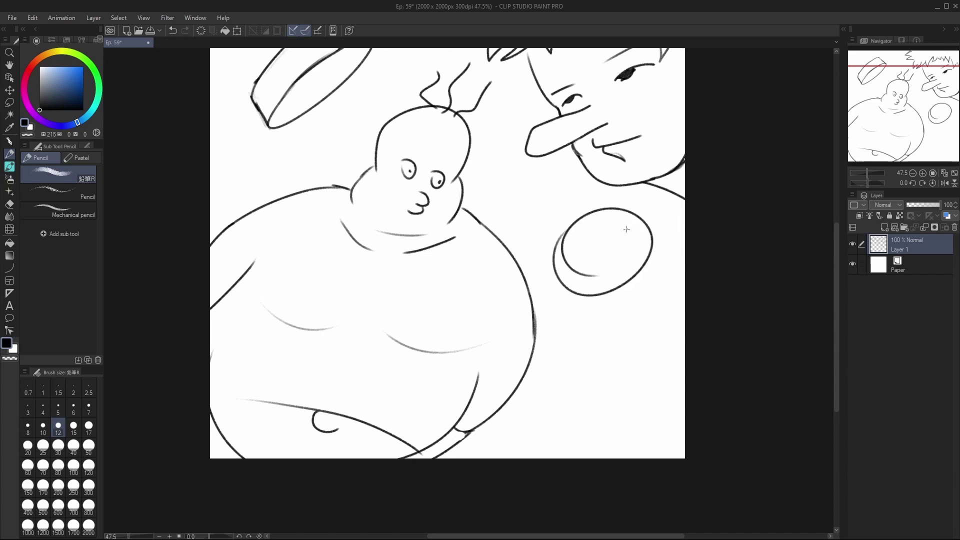
{"action": "key", "text": "ctrl+z"}
{"action": "mouse_move", "coordinate": [554, 227]}
{"action": "left_mouse_down"}
{"action": "mouse_move", "coordinate": [554, 260]}
{"action": "mouse_move", "coordinate": [580, 273]}
{"action": "left_mouse_up"}
{"action": "key", "text": "ctrl+z"}
{"action": "key", "text": "ctrl+z"}
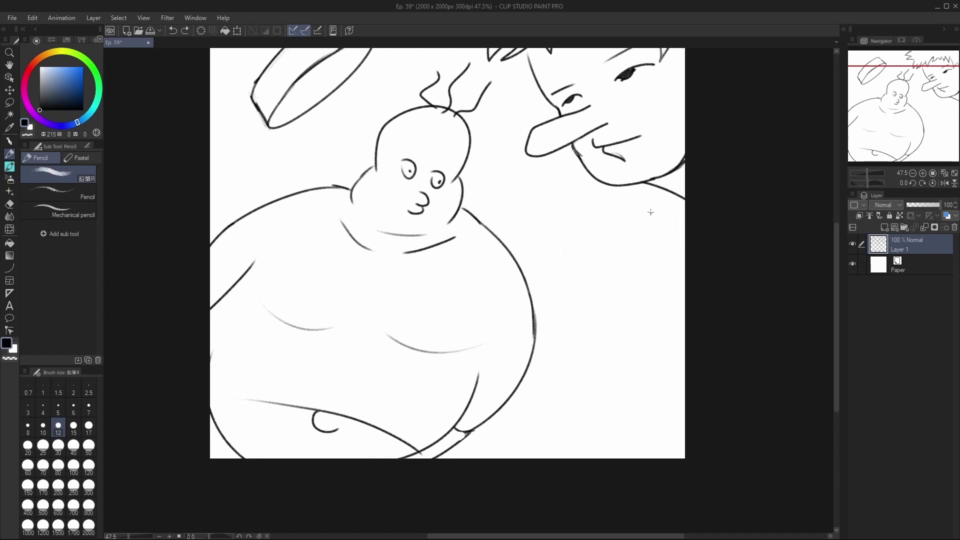
Sketch a slanted ellipse in the empty area below the second character's chin, with a straight diagonal line running into it
{"action": "mouse_move", "coordinate": [594, 240]}
{"action": "left_mouse_down"}
{"action": "mouse_move", "coordinate": [557, 294]}
{"action": "mouse_move", "coordinate": [600, 220]}
{"action": "left_mouse_up"}
{"action": "key", "text": "ctrl+z"}
{"action": "key", "text": "ctrl+z"}
{"action": "mouse_move", "coordinate": [603, 227]}
{"action": "left_mouse_down"}
{"action": "mouse_move", "coordinate": [537, 274]}
{"action": "mouse_move", "coordinate": [560, 257]}
{"action": "mouse_move", "coordinate": [543, 294]}
{"action": "mouse_move", "coordinate": [556, 340]}
{"action": "mouse_move", "coordinate": [557, 286]}
{"action": "mouse_move", "coordinate": [521, 255]}
{"action": "left_mouse_up"}
{"action": "key", "text": "ctrl+z"}
{"action": "key", "text": "ctrl+z"}
{"action": "key", "text": "ctrl+z"}
{"action": "key", "text": "ctrl+z"}
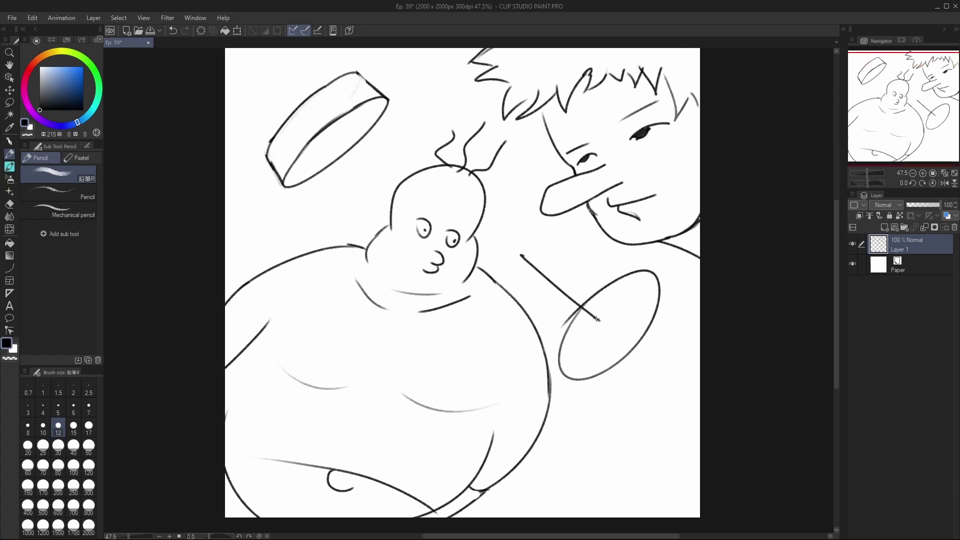
Soften the diagonal line's end inside the ellipse and draw its continuation emerging from the ellipse's far side
{"action": "mouse_move", "coordinate": [600, 322]}
{"action": "left_mouse_down"}
{"action": "mouse_move", "coordinate": [610, 329]}
{"action": "mouse_move", "coordinate": [600, 324]}
{"action": "left_mouse_up"}
{"action": "key", "text": "e"}
{"action": "left_click_drag", "start_coordinate": [614, 328], "coordinate": [610, 326]}
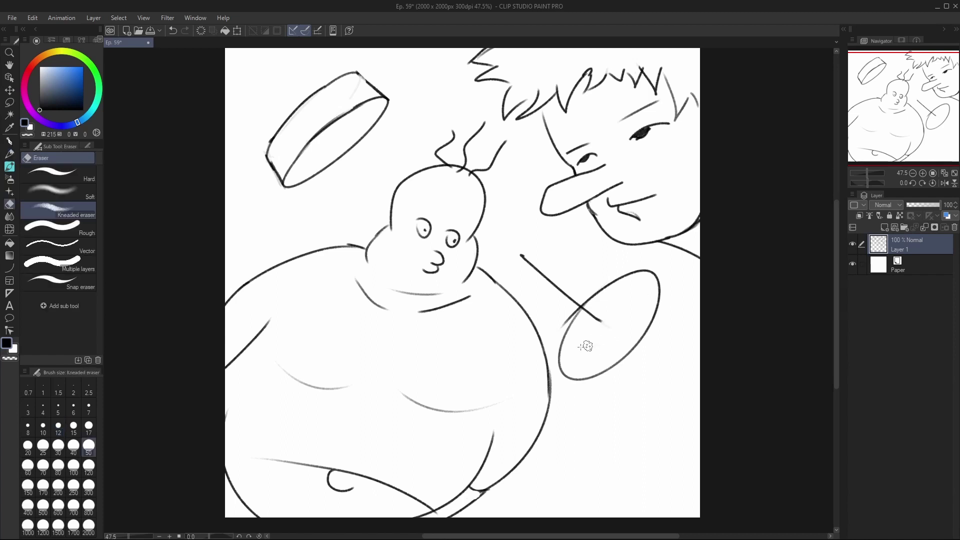
{"action": "key", "text": "p"}
{"action": "left_click_drag", "start_coordinate": [634, 350], "coordinate": [673, 373]}
{"action": "key", "text": "ctrl+z"}
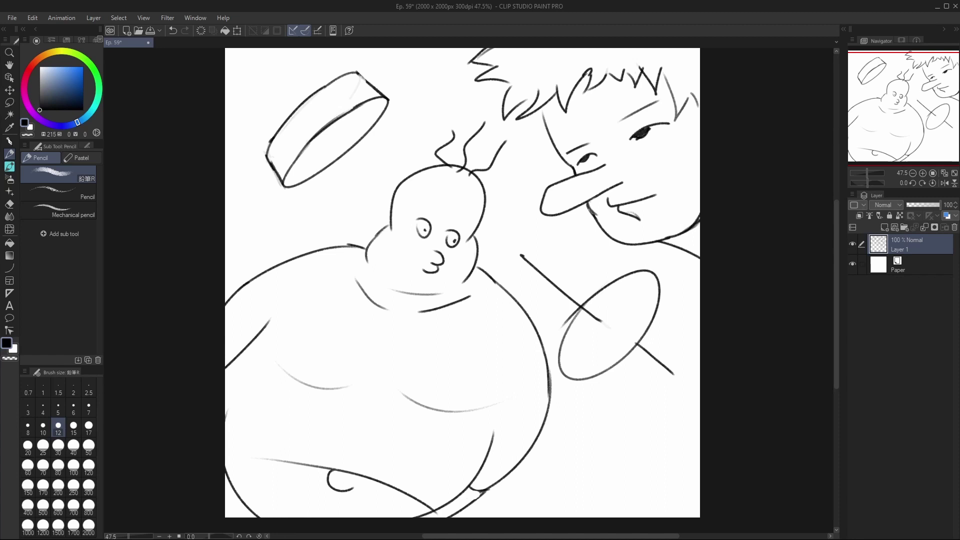
Handwrite the word "gaomon" above the disc-shaped object
{"action": "scroll", "coordinate": [500, 180], "scroll_direction": "left", "scroll_amount": 2}
{"action": "scroll", "coordinate": [279, 174], "scroll_direction": "up", "scroll_amount": 2}
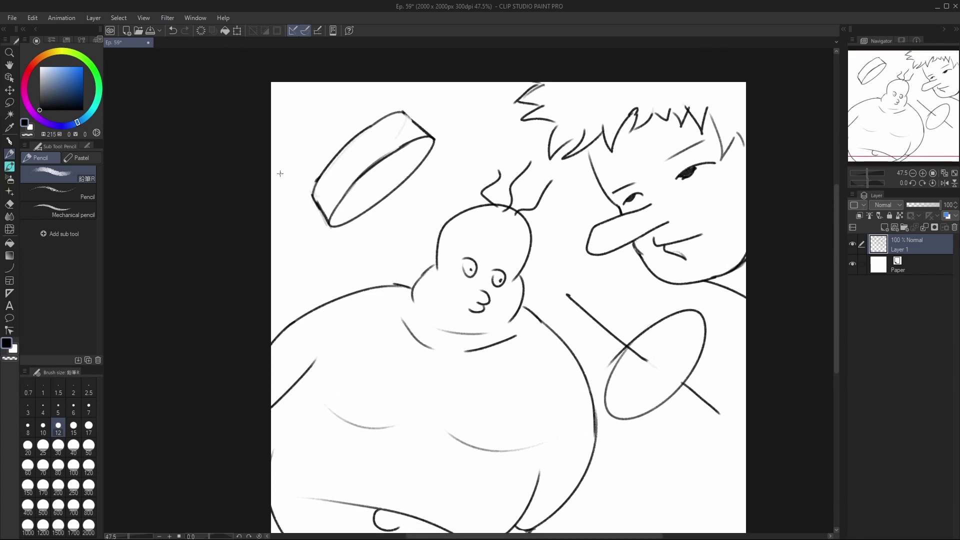
{"action": "mouse_move", "coordinate": [302, 101]}
{"action": "left_mouse_down"}
{"action": "mouse_move", "coordinate": [288, 128]}
{"action": "mouse_move", "coordinate": [317, 100]}
{"action": "mouse_move", "coordinate": [321, 114]}
{"action": "mouse_move", "coordinate": [340, 97]}
{"action": "mouse_move", "coordinate": [354, 105]}
{"action": "mouse_move", "coordinate": [353, 96]}
{"action": "mouse_move", "coordinate": [374, 95]}
{"action": "mouse_move", "coordinate": [384, 105]}
{"action": "left_mouse_up"}
{"action": "key", "text": "ctrl+z"}
{"action": "key", "text": "ctrl+z"}
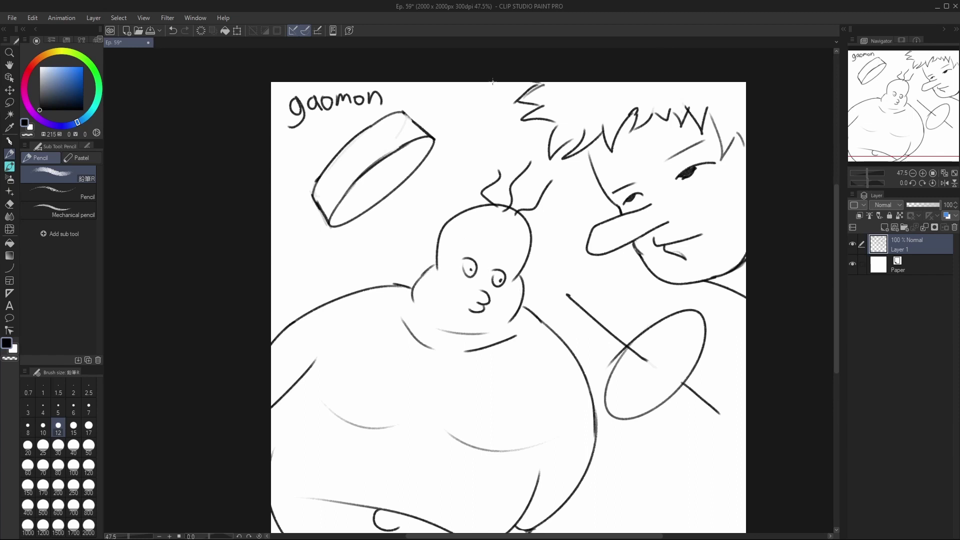
Sketch a sweeping curve between the disc and the large character's head, retrying the stroke until it flows smoothly
{"action": "mouse_move", "coordinate": [467, 106]}
{"action": "left_mouse_down"}
{"action": "mouse_move", "coordinate": [471, 184]}
{"action": "mouse_move", "coordinate": [427, 186]}
{"action": "left_mouse_up"}
{"action": "key", "text": "ctrl+z"}
{"action": "key", "text": "ctrl+z"}
{"action": "mouse_move", "coordinate": [457, 137]}
{"action": "left_mouse_down"}
{"action": "mouse_move", "coordinate": [487, 131]}
{"action": "mouse_move", "coordinate": [425, 160]}
{"action": "left_mouse_up"}
{"action": "key", "text": "ctrl+z"}
{"action": "mouse_move", "coordinate": [395, 258]}
{"action": "left_mouse_down"}
{"action": "mouse_move", "coordinate": [365, 220]}
{"action": "mouse_move", "coordinate": [425, 193]}
{"action": "left_mouse_up"}
{"action": "key", "text": "ctrl+z"}
{"action": "mouse_move", "coordinate": [330, 262]}
{"action": "left_mouse_down"}
{"action": "mouse_move", "coordinate": [403, 225]}
{"action": "mouse_move", "coordinate": [472, 148]}
{"action": "mouse_move", "coordinate": [427, 174]}
{"action": "mouse_move", "coordinate": [371, 257]}
{"action": "mouse_move", "coordinate": [317, 253]}
{"action": "mouse_move", "coordinate": [406, 228]}
{"action": "mouse_move", "coordinate": [456, 120]}
{"action": "left_mouse_up"}
{"action": "key", "text": "ctrl+z"}
{"action": "key", "text": "ctrl+z"}
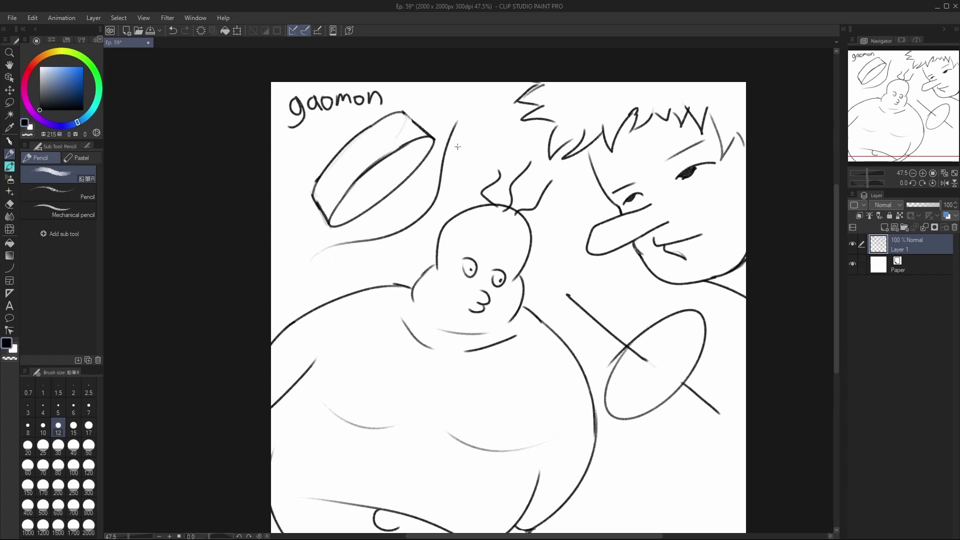
{"action": "key", "text": "ctrl+z"}
{"action": "left_click_drag", "start_coordinate": [311, 256], "coordinate": [475, 145]}
{"action": "key", "text": "ctrl+z"}
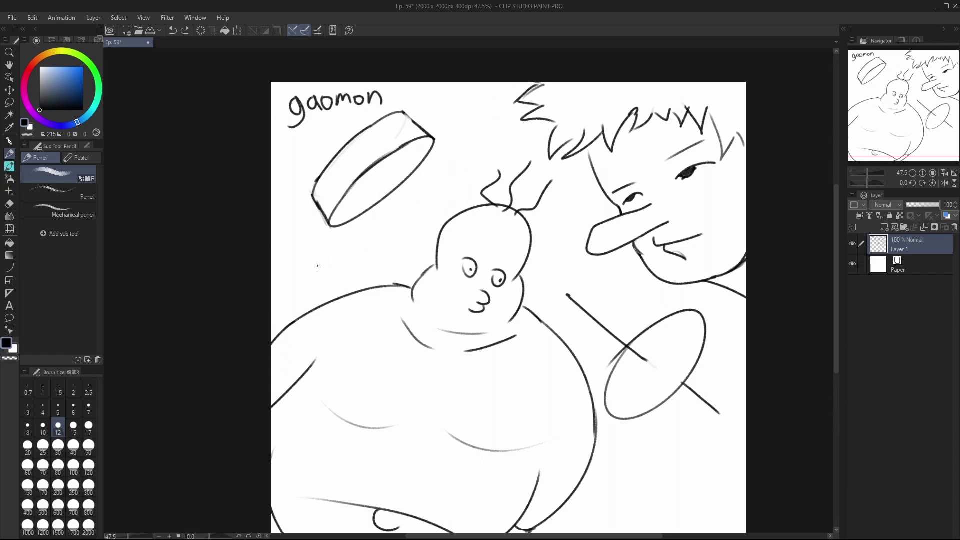
{"action": "mouse_move", "coordinate": [317, 253]}
{"action": "left_mouse_down"}
{"action": "mouse_move", "coordinate": [367, 233]}
{"action": "mouse_move", "coordinate": [466, 131]}
{"action": "left_mouse_up"}
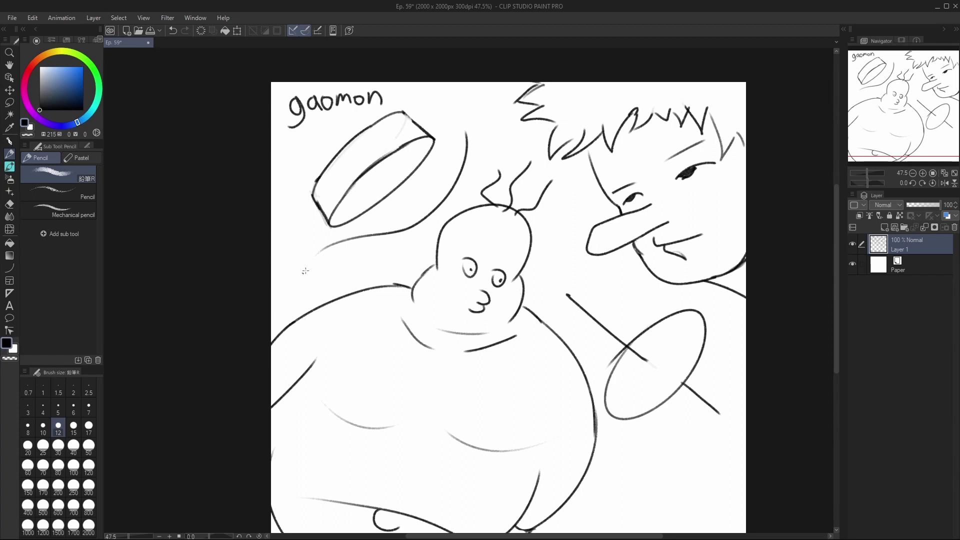
Draw a straight diagonal line beside the disc to close the sweeping curve into a blade-like shape, redoing it until it fits
{"action": "left_click_drag", "start_coordinate": [921, 131], "coordinate": [915, 110]}
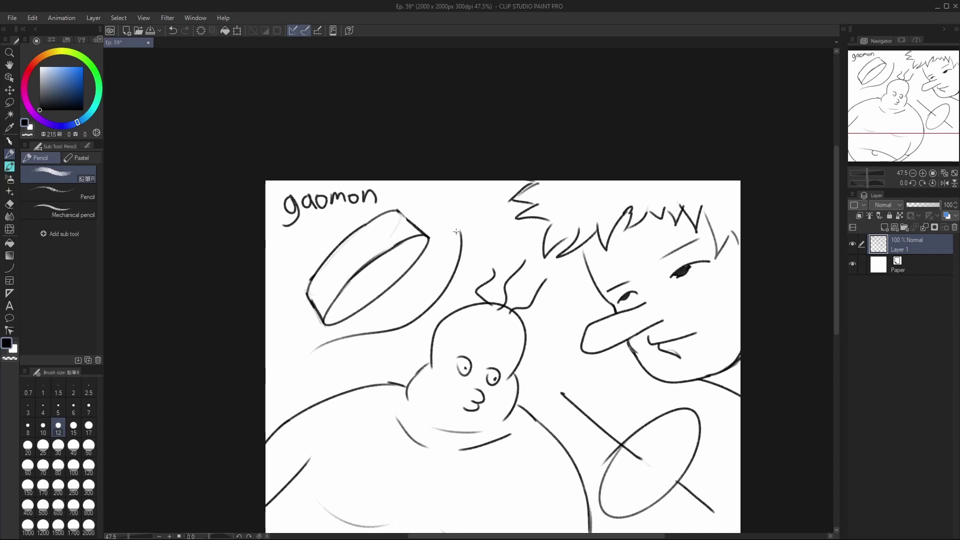
{"action": "mouse_move", "coordinate": [330, 370]}
{"action": "left_mouse_down"}
{"action": "mouse_move", "coordinate": [459, 235]}
{"action": "mouse_move", "coordinate": [303, 356]}
{"action": "left_mouse_up"}
{"action": "key", "text": "ctrl+z"}
{"action": "key", "text": "ctrl+z"}
{"action": "left_click_drag", "start_coordinate": [461, 230], "coordinate": [298, 363]}
{"action": "key", "text": "ctrl+z"}
{"action": "left_click_drag", "start_coordinate": [455, 235], "coordinate": [269, 392]}
{"action": "key", "text": "ctrl+z"}
{"action": "left_click_drag", "start_coordinate": [458, 236], "coordinate": [285, 388]}
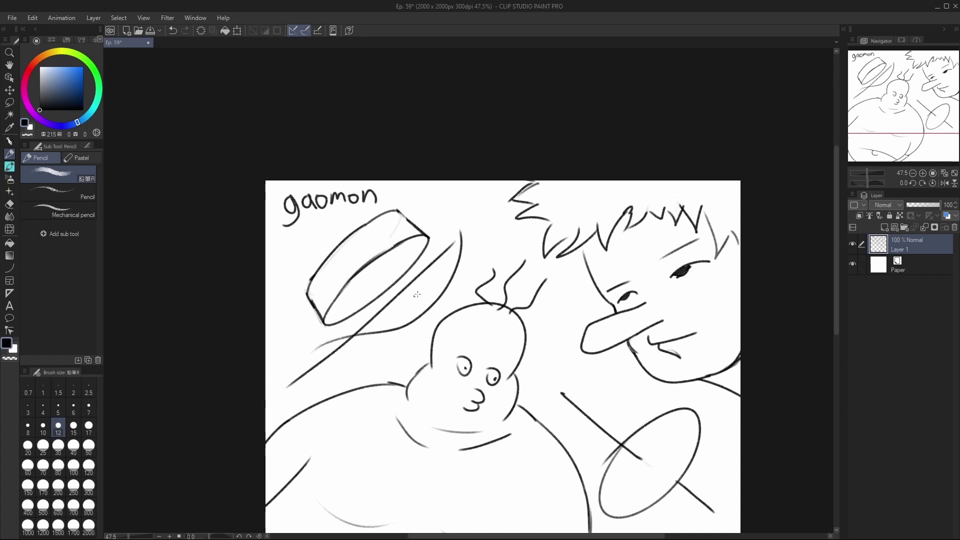
{"action": "key", "text": "ctrl+z"}
{"action": "mouse_move", "coordinate": [459, 234]}
{"action": "left_mouse_down"}
{"action": "mouse_move", "coordinate": [275, 381]}
{"action": "mouse_move", "coordinate": [456, 244]}
{"action": "left_mouse_up"}
{"action": "key", "text": "ctrl+z"}
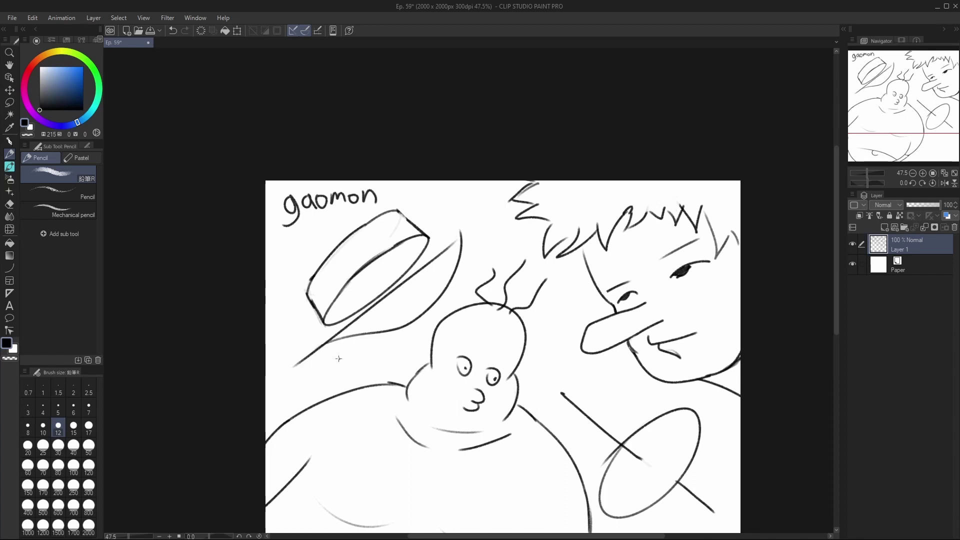
Erase the overshooting lines at the blade shape's lower tip and join its edges at the upper tip
{"action": "key", "text": "e"}
{"action": "mouse_move", "coordinate": [299, 364]}
{"action": "left_mouse_down"}
{"action": "mouse_move", "coordinate": [333, 361]}
{"action": "mouse_move", "coordinate": [301, 357]}
{"action": "mouse_move", "coordinate": [338, 354]}
{"action": "mouse_move", "coordinate": [302, 361]}
{"action": "left_mouse_up"}
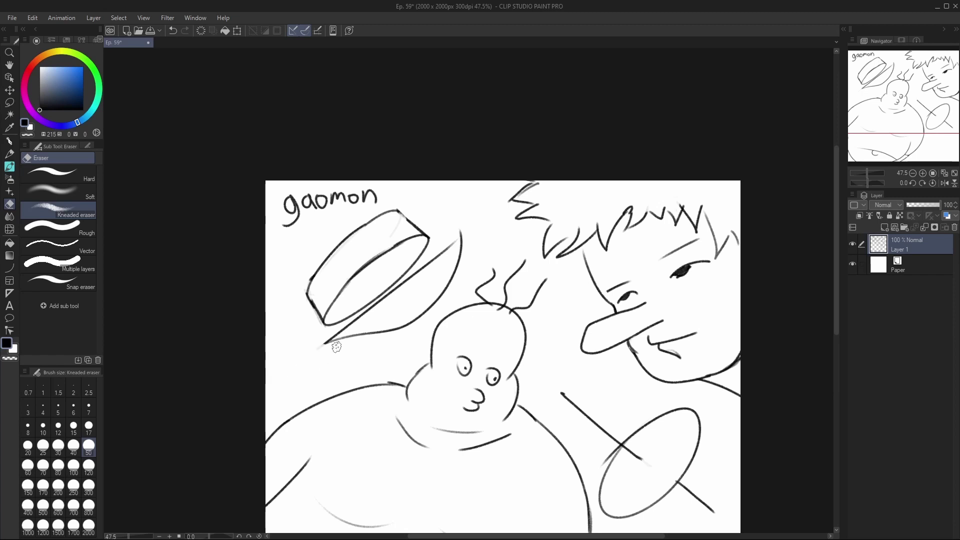
{"action": "key", "text": "p"}
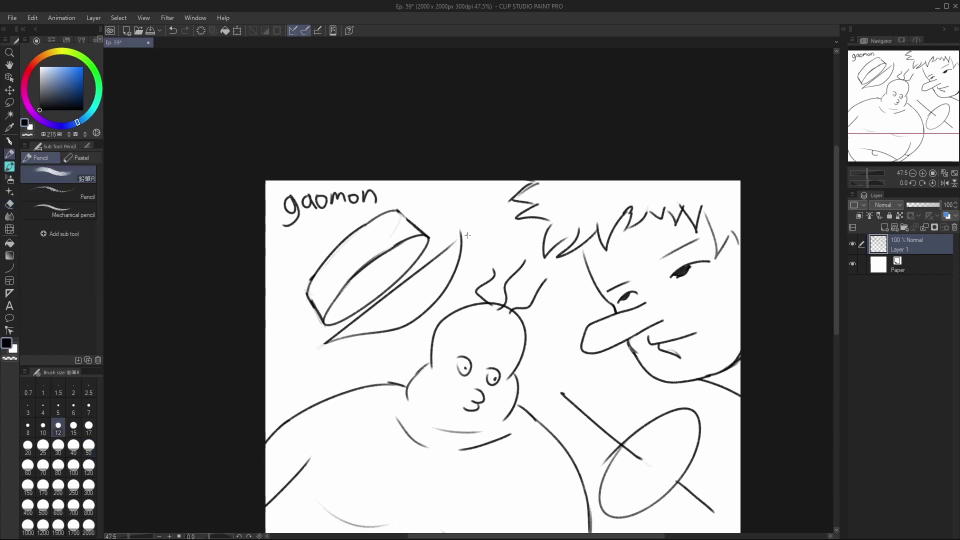
{"action": "left_click_drag", "start_coordinate": [460, 232], "coordinate": [429, 259]}
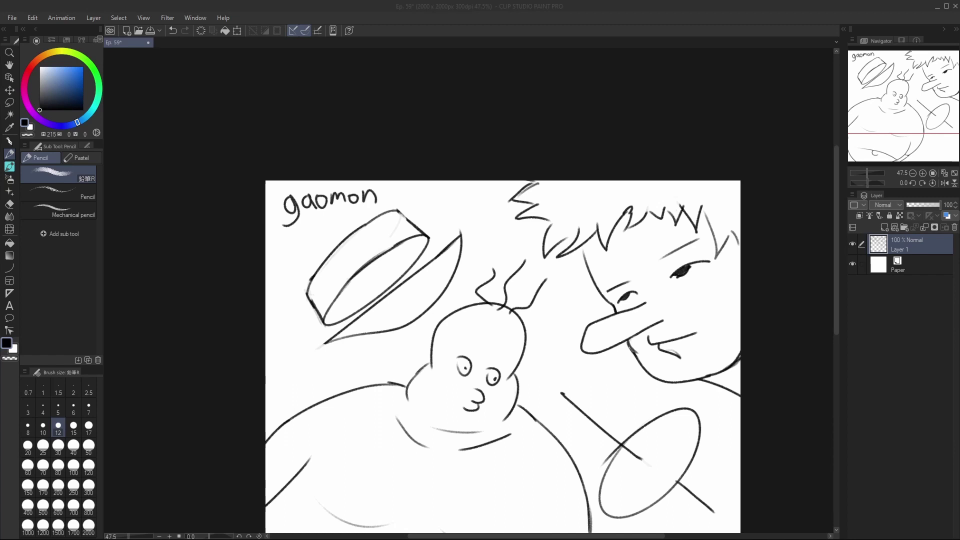
{"action": "left_click", "coordinate": [944, 279]}
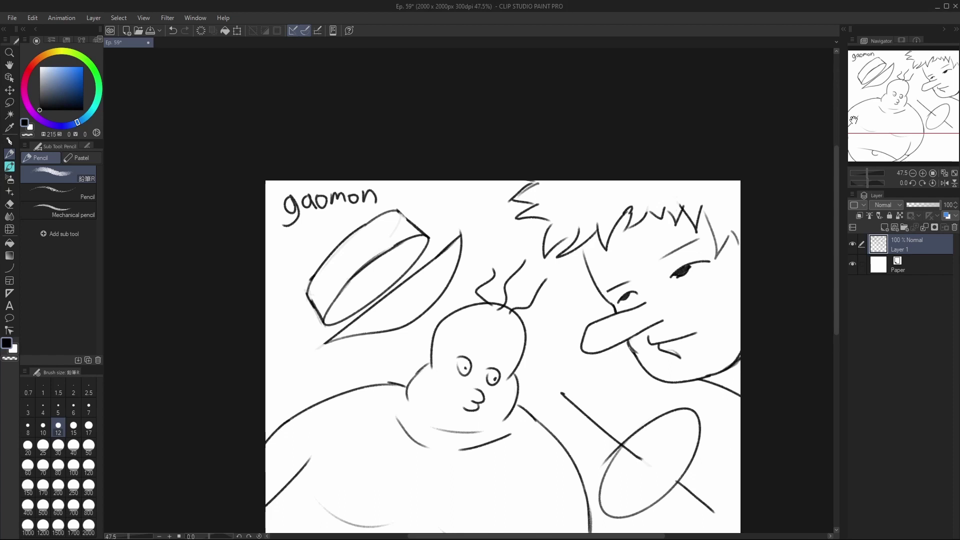
{"action": "mouse_move", "coordinate": [861, 107]}
{"action": "left_mouse_down"}
{"action": "mouse_move", "coordinate": [860, 130]}
{"action": "mouse_move", "coordinate": [917, 129]}
{"action": "left_mouse_up"}
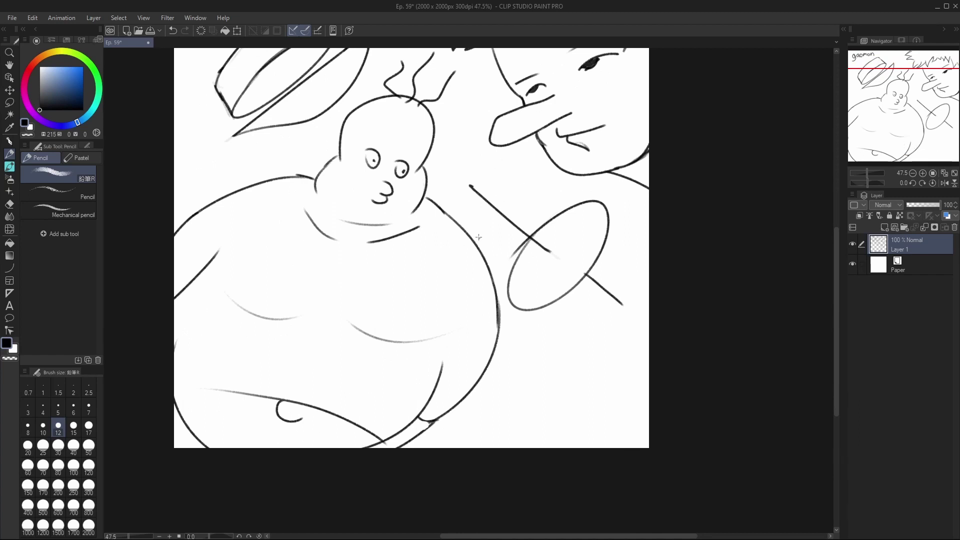
{"action": "mouse_move", "coordinate": [886, 153]}
{"action": "left_mouse_down"}
{"action": "mouse_move", "coordinate": [880, 135]}
{"action": "mouse_move", "coordinate": [933, 120]}
{"action": "mouse_move", "coordinate": [910, 125]}
{"action": "mouse_move", "coordinate": [918, 123]}
{"action": "left_mouse_up"}
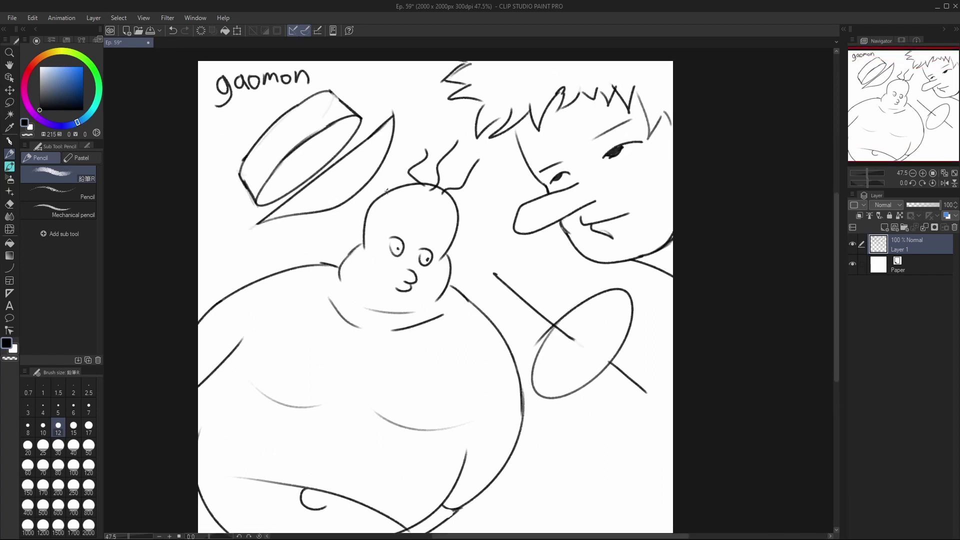
{"action": "mouse_move", "coordinate": [522, 240]}
{"action": "left_mouse_down"}
{"action": "mouse_move", "coordinate": [487, 202]}
{"action": "mouse_move", "coordinate": [492, 250]}
{"action": "left_mouse_up"}
{"action": "key", "text": "ctrl+z"}
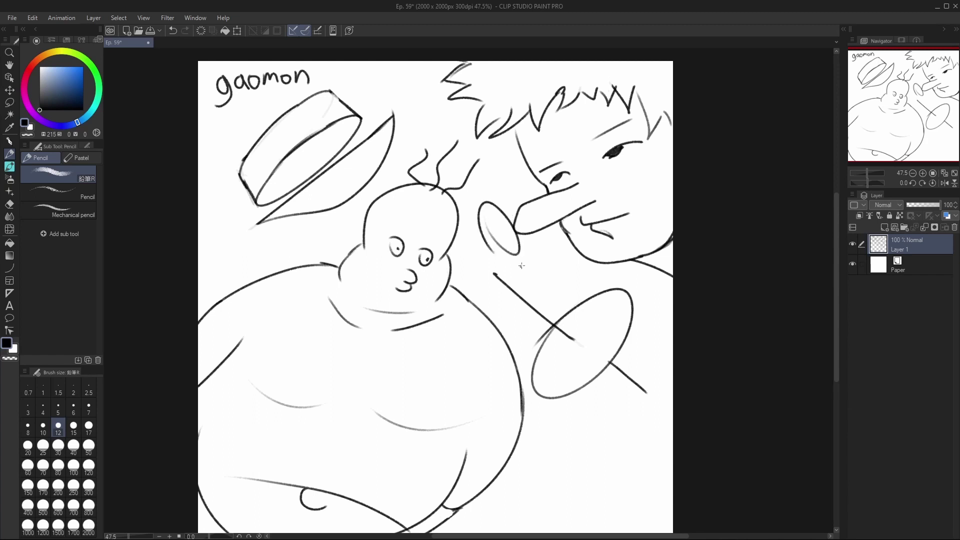
{"action": "key", "text": "ctrl+z"}
{"action": "mouse_move", "coordinate": [479, 209]}
{"action": "left_mouse_down"}
{"action": "mouse_move", "coordinate": [522, 181]}
{"action": "mouse_move", "coordinate": [465, 222]}
{"action": "left_mouse_up"}
{"action": "key", "text": "ctrl+z"}
{"action": "key", "text": "ctrl+z"}
{"action": "mouse_move", "coordinate": [515, 165]}
{"action": "left_mouse_down"}
{"action": "mouse_move", "coordinate": [488, 185]}
{"action": "mouse_move", "coordinate": [477, 218]}
{"action": "left_mouse_up"}
{"action": "key", "text": "ctrl+z"}
Sketch a long tapering shape with a rounded knob between the blade shape and the large character's shoulder, and dot the knob
{"action": "mouse_move", "coordinate": [238, 263]}
{"action": "left_mouse_down"}
{"action": "mouse_move", "coordinate": [229, 233]}
{"action": "mouse_move", "coordinate": [256, 257]}
{"action": "mouse_move", "coordinate": [279, 251]}
{"action": "mouse_move", "coordinate": [375, 191]}
{"action": "mouse_move", "coordinate": [308, 248]}
{"action": "mouse_move", "coordinate": [230, 259]}
{"action": "left_mouse_up"}
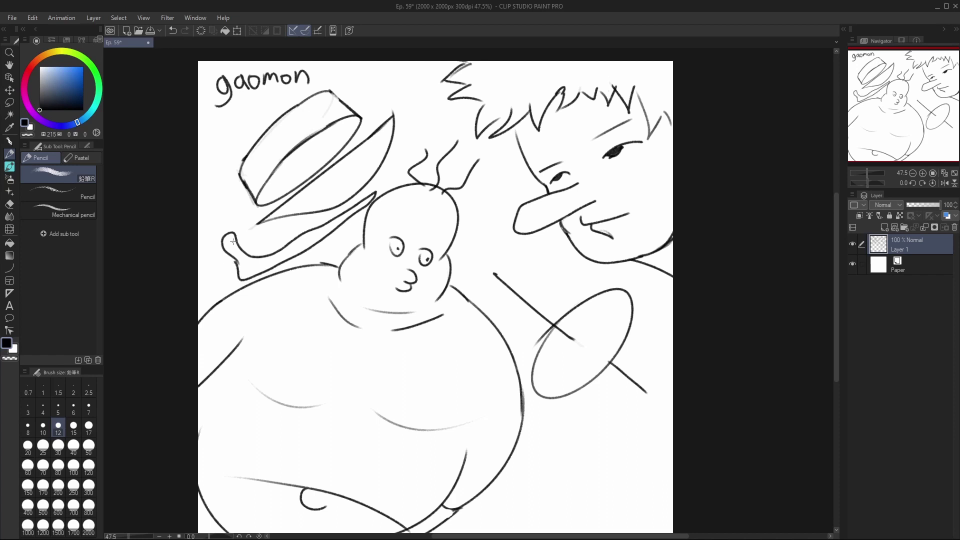
{"action": "left_click", "coordinate": [233, 240]}
{"action": "left_click", "coordinate": [227, 245]}
Scribble loose overlapping loops from beside the large character's head down to the canvas's lower corner beside its belly
{"action": "mouse_move", "coordinate": [461, 196]}
{"action": "left_mouse_down"}
{"action": "mouse_move", "coordinate": [580, 267]}
{"action": "mouse_move", "coordinate": [485, 210]}
{"action": "mouse_move", "coordinate": [534, 267]}
{"action": "mouse_move", "coordinate": [500, 199]}
{"action": "left_mouse_up"}
{"action": "left_click_drag", "start_coordinate": [522, 249], "coordinate": [478, 408]}
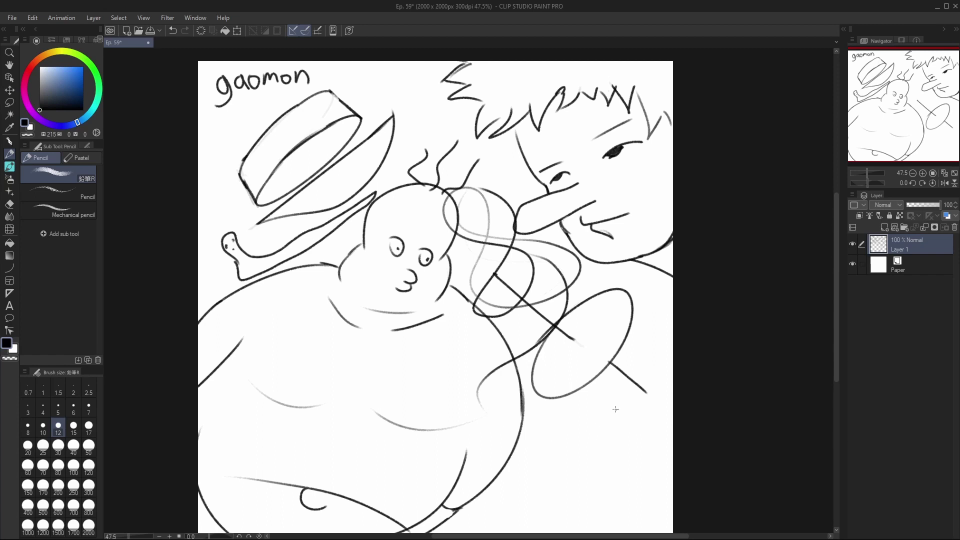
{"action": "mouse_move", "coordinate": [650, 447]}
{"action": "left_mouse_down"}
{"action": "mouse_move", "coordinate": [552, 500]}
{"action": "mouse_move", "coordinate": [471, 516]}
{"action": "mouse_move", "coordinate": [579, 501]}
{"action": "mouse_move", "coordinate": [556, 422]}
{"action": "mouse_move", "coordinate": [532, 480]}
{"action": "mouse_move", "coordinate": [617, 427]}
{"action": "mouse_move", "coordinate": [541, 407]}
{"action": "mouse_move", "coordinate": [616, 404]}
{"action": "mouse_move", "coordinate": [638, 458]}
{"action": "mouse_move", "coordinate": [581, 392]}
{"action": "mouse_move", "coordinate": [534, 421]}
{"action": "mouse_move", "coordinate": [492, 413]}
{"action": "left_mouse_up"}
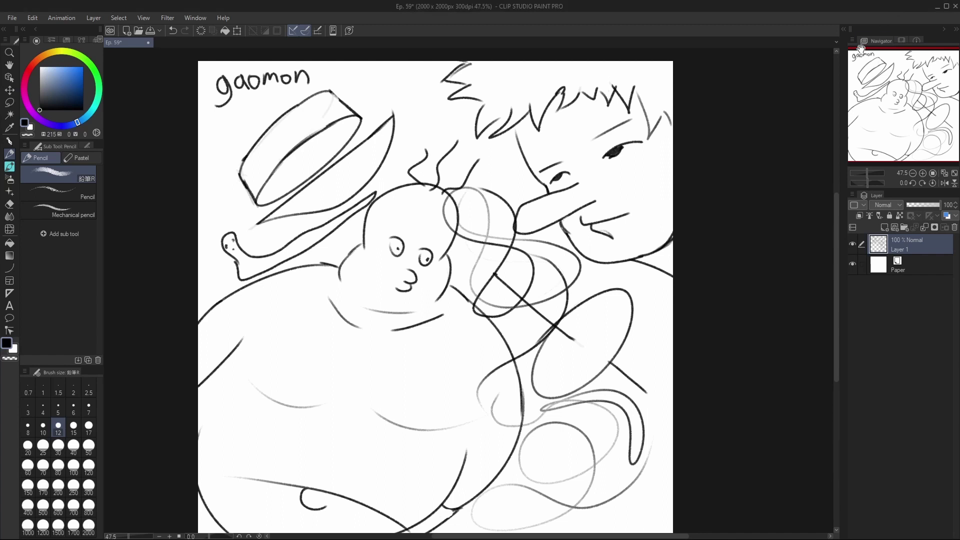
Sketch a small slanted ellipse just above the blade shape's upper tip
{"action": "left_click_drag", "start_coordinate": [879, 135], "coordinate": [898, 123]}
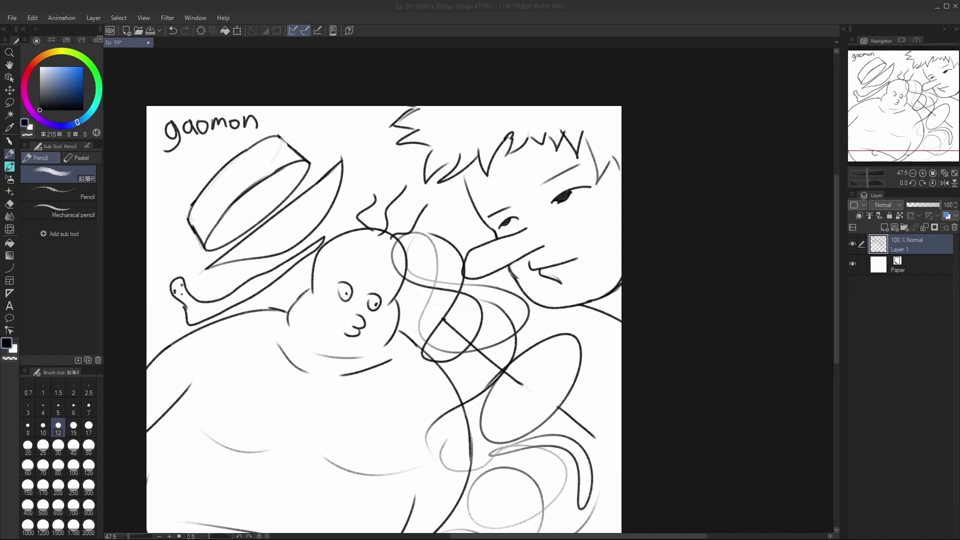
{"action": "left_click", "coordinate": [343, 387]}
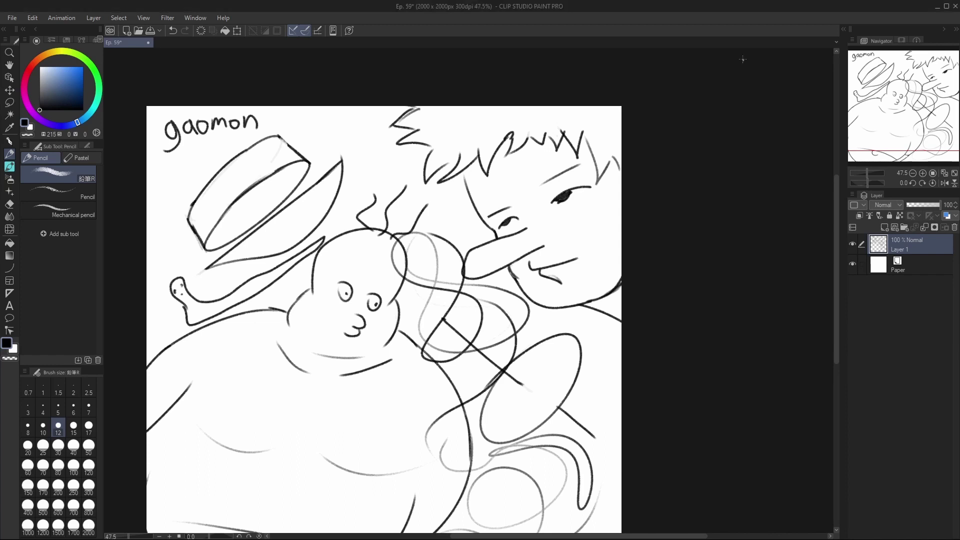
{"action": "mouse_move", "coordinate": [903, 87]}
{"action": "left_mouse_down"}
{"action": "mouse_move", "coordinate": [874, 133]}
{"action": "mouse_move", "coordinate": [914, 123]}
{"action": "mouse_move", "coordinate": [907, 112]}
{"action": "mouse_move", "coordinate": [918, 111]}
{"action": "mouse_move", "coordinate": [904, 107]}
{"action": "left_mouse_up"}
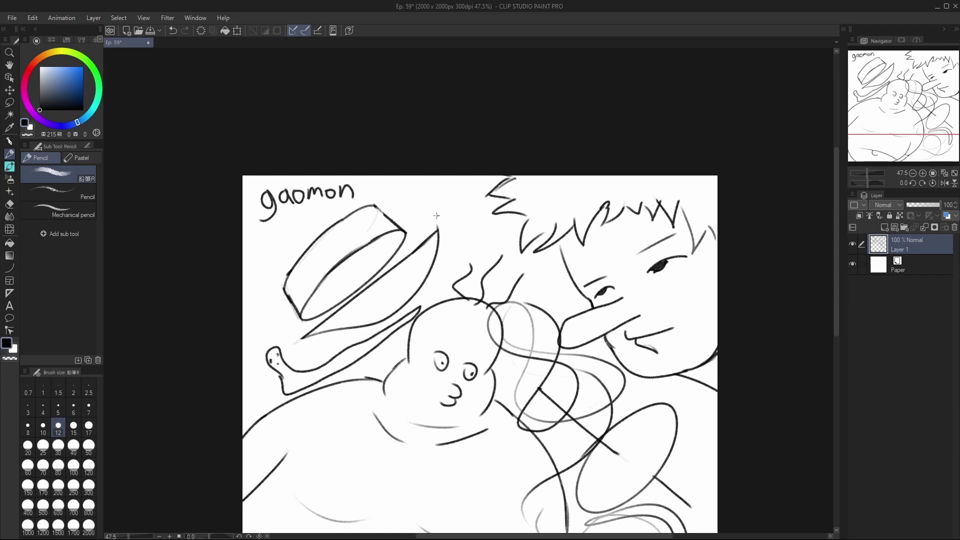
{"action": "mouse_move", "coordinate": [422, 202]}
{"action": "left_mouse_down"}
{"action": "mouse_move", "coordinate": [444, 203]}
{"action": "mouse_move", "coordinate": [448, 227]}
{"action": "left_mouse_up"}
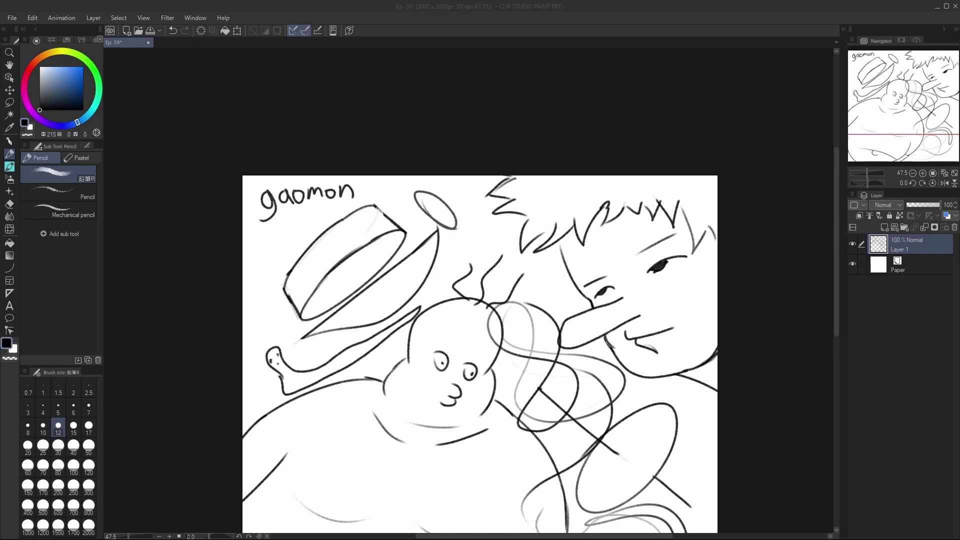
Erase the loose loops, the pierced ellipse and the handle lines beside the large character with the Kneaded eraser
{"action": "left_click", "coordinate": [411, 437]}
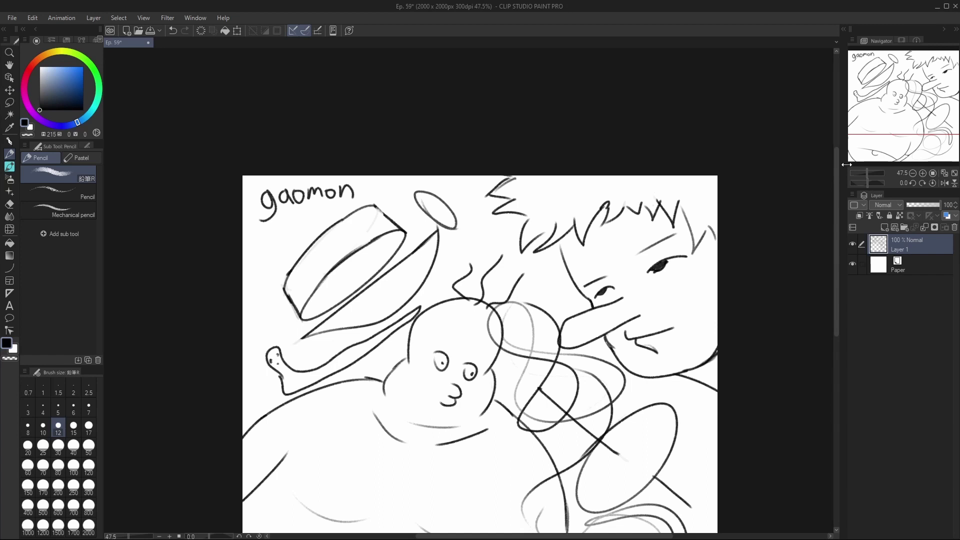
{"action": "left_click_drag", "start_coordinate": [914, 134], "coordinate": [898, 165]}
{"action": "key", "text": "e"}
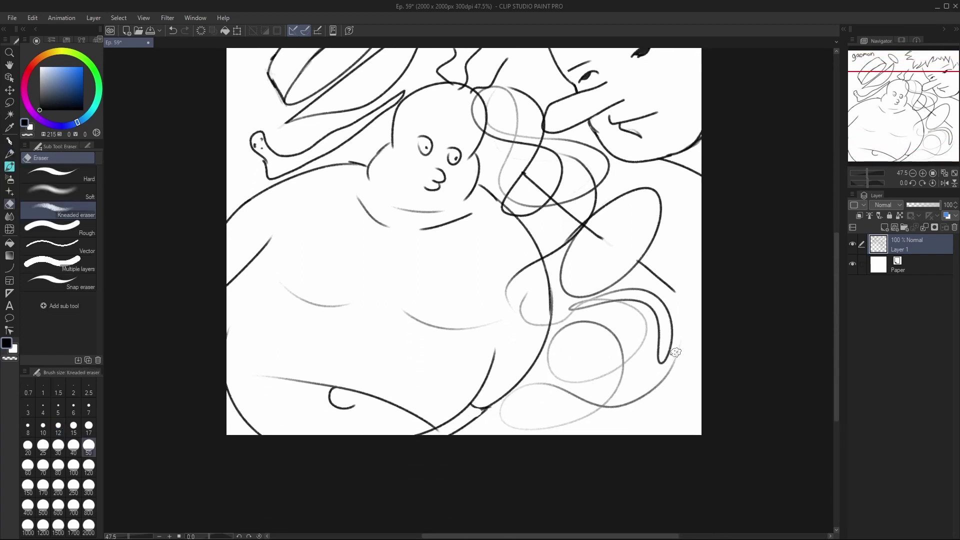
{"action": "mouse_move", "coordinate": [686, 334]}
{"action": "left_mouse_down"}
{"action": "mouse_move", "coordinate": [594, 422]}
{"action": "mouse_move", "coordinate": [717, 307]}
{"action": "mouse_move", "coordinate": [611, 382]}
{"action": "mouse_move", "coordinate": [604, 400]}
{"action": "mouse_move", "coordinate": [692, 314]}
{"action": "mouse_move", "coordinate": [564, 422]}
{"action": "mouse_move", "coordinate": [640, 333]}
{"action": "mouse_move", "coordinate": [534, 419]}
{"action": "mouse_move", "coordinate": [599, 345]}
{"action": "mouse_move", "coordinate": [501, 435]}
{"action": "mouse_move", "coordinate": [554, 367]}
{"action": "mouse_move", "coordinate": [541, 374]}
{"action": "mouse_move", "coordinate": [485, 438]}
{"action": "mouse_move", "coordinate": [546, 365]}
{"action": "mouse_move", "coordinate": [529, 388]}
{"action": "mouse_move", "coordinate": [539, 398]}
{"action": "mouse_move", "coordinate": [604, 340]}
{"action": "mouse_move", "coordinate": [514, 449]}
{"action": "mouse_move", "coordinate": [639, 344]}
{"action": "mouse_move", "coordinate": [566, 416]}
{"action": "mouse_move", "coordinate": [684, 322]}
{"action": "mouse_move", "coordinate": [531, 468]}
{"action": "mouse_move", "coordinate": [707, 332]}
{"action": "mouse_move", "coordinate": [588, 429]}
{"action": "mouse_move", "coordinate": [706, 341]}
{"action": "mouse_move", "coordinate": [584, 445]}
{"action": "mouse_move", "coordinate": [675, 330]}
{"action": "mouse_move", "coordinate": [579, 395]}
{"action": "mouse_move", "coordinate": [669, 301]}
{"action": "mouse_move", "coordinate": [577, 376]}
{"action": "mouse_move", "coordinate": [692, 283]}
{"action": "mouse_move", "coordinate": [623, 356]}
{"action": "mouse_move", "coordinate": [708, 258]}
{"action": "mouse_move", "coordinate": [618, 331]}
{"action": "mouse_move", "coordinate": [687, 260]}
{"action": "mouse_move", "coordinate": [595, 335]}
{"action": "mouse_move", "coordinate": [663, 266]}
{"action": "mouse_move", "coordinate": [582, 351]}
{"action": "mouse_move", "coordinate": [642, 263]}
{"action": "mouse_move", "coordinate": [622, 280]}
{"action": "mouse_move", "coordinate": [623, 269]}
{"action": "mouse_move", "coordinate": [575, 336]}
{"action": "mouse_move", "coordinate": [585, 337]}
{"action": "mouse_move", "coordinate": [569, 336]}
{"action": "mouse_move", "coordinate": [568, 362]}
{"action": "mouse_move", "coordinate": [555, 355]}
{"action": "mouse_move", "coordinate": [555, 379]}
{"action": "mouse_move", "coordinate": [566, 327]}
{"action": "mouse_move", "coordinate": [550, 363]}
{"action": "mouse_move", "coordinate": [555, 329]}
{"action": "mouse_move", "coordinate": [565, 336]}
{"action": "mouse_move", "coordinate": [565, 365]}
{"action": "mouse_move", "coordinate": [589, 272]}
{"action": "mouse_move", "coordinate": [636, 210]}
{"action": "mouse_move", "coordinate": [656, 200]}
{"action": "mouse_move", "coordinate": [647, 219]}
{"action": "mouse_move", "coordinate": [651, 247]}
{"action": "mouse_move", "coordinate": [664, 250]}
{"action": "mouse_move", "coordinate": [660, 206]}
{"action": "mouse_move", "coordinate": [639, 254]}
{"action": "mouse_move", "coordinate": [649, 191]}
{"action": "mouse_move", "coordinate": [638, 207]}
{"action": "mouse_move", "coordinate": [671, 203]}
{"action": "mouse_move", "coordinate": [584, 222]}
{"action": "left_mouse_up"}
{"action": "mouse_move", "coordinate": [623, 198]}
{"action": "left_mouse_down"}
{"action": "mouse_move", "coordinate": [591, 292]}
{"action": "mouse_move", "coordinate": [576, 292]}
{"action": "mouse_move", "coordinate": [557, 259]}
{"action": "mouse_move", "coordinate": [571, 234]}
{"action": "mouse_move", "coordinate": [578, 238]}
{"action": "mouse_move", "coordinate": [601, 206]}
{"action": "mouse_move", "coordinate": [627, 207]}
{"action": "mouse_move", "coordinate": [563, 222]}
{"action": "mouse_move", "coordinate": [585, 178]}
{"action": "mouse_move", "coordinate": [537, 213]}
{"action": "mouse_move", "coordinate": [593, 162]}
{"action": "mouse_move", "coordinate": [607, 170]}
{"action": "mouse_move", "coordinate": [588, 153]}
{"action": "mouse_move", "coordinate": [536, 139]}
{"action": "left_mouse_up"}
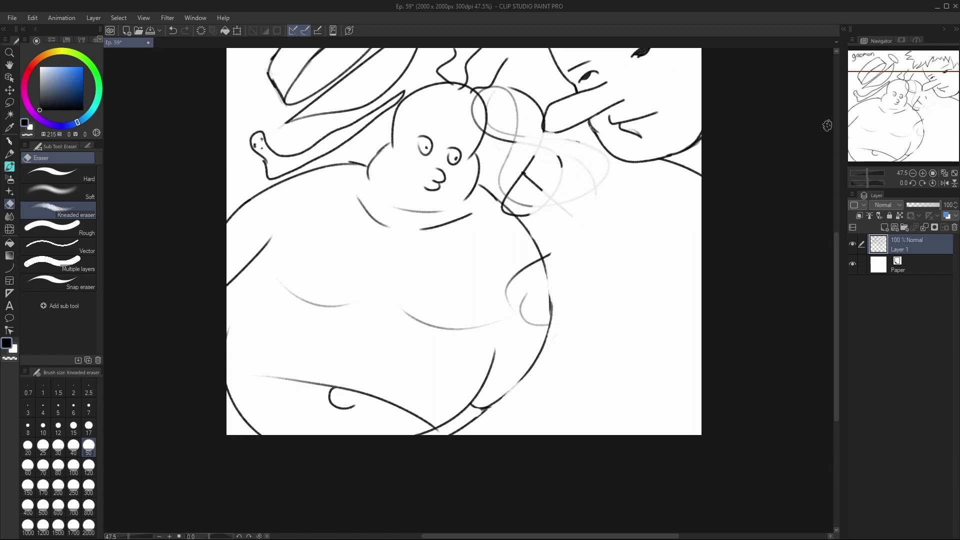
{"action": "scroll", "coordinate": [827, 125], "scroll_direction": "up", "scroll_amount": 2}
{"action": "mouse_move", "coordinate": [511, 169]}
{"action": "left_mouse_down"}
{"action": "mouse_move", "coordinate": [542, 220]}
{"action": "mouse_move", "coordinate": [522, 203]}
{"action": "mouse_move", "coordinate": [523, 189]}
{"action": "mouse_move", "coordinate": [535, 224]}
{"action": "mouse_move", "coordinate": [527, 240]}
{"action": "mouse_move", "coordinate": [518, 219]}
{"action": "mouse_move", "coordinate": [502, 217]}
{"action": "mouse_move", "coordinate": [499, 254]}
{"action": "mouse_move", "coordinate": [513, 230]}
{"action": "mouse_move", "coordinate": [527, 235]}
{"action": "mouse_move", "coordinate": [525, 195]}
{"action": "mouse_move", "coordinate": [552, 263]}
{"action": "mouse_move", "coordinate": [547, 237]}
{"action": "mouse_move", "coordinate": [556, 255]}
{"action": "mouse_move", "coordinate": [565, 242]}
{"action": "mouse_move", "coordinate": [600, 276]}
{"action": "mouse_move", "coordinate": [611, 273]}
{"action": "mouse_move", "coordinate": [570, 245]}
{"action": "mouse_move", "coordinate": [572, 321]}
{"action": "mouse_move", "coordinate": [541, 301]}
{"action": "mouse_move", "coordinate": [522, 304]}
{"action": "mouse_move", "coordinate": [497, 274]}
{"action": "mouse_move", "coordinate": [517, 240]}
{"action": "mouse_move", "coordinate": [528, 182]}
{"action": "mouse_move", "coordinate": [511, 193]}
{"action": "mouse_move", "coordinate": [500, 179]}
{"action": "mouse_move", "coordinate": [470, 203]}
{"action": "left_mouse_up"}
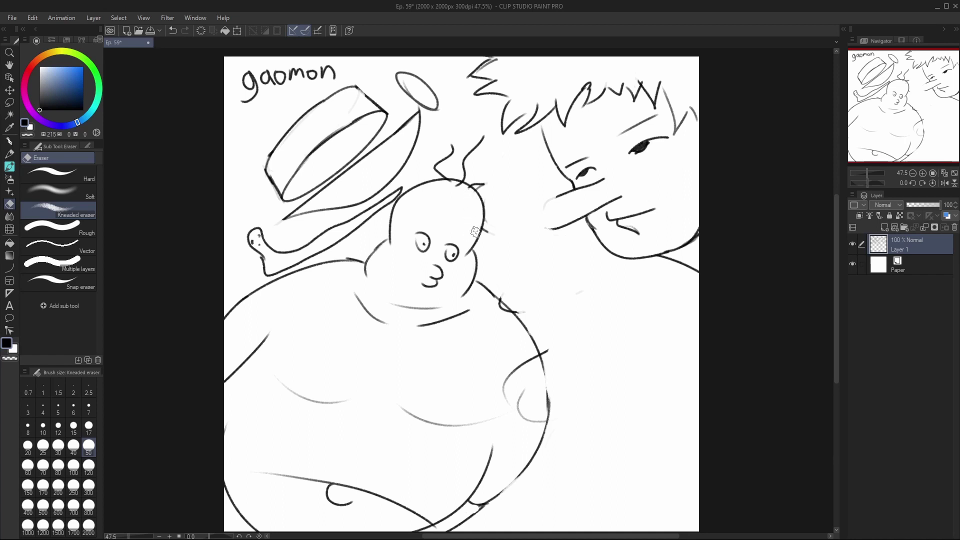
Redraw with the pencil the erased hair curl on the large character's head and the rounded tip of the other character's nose
{"action": "key", "text": "p"}
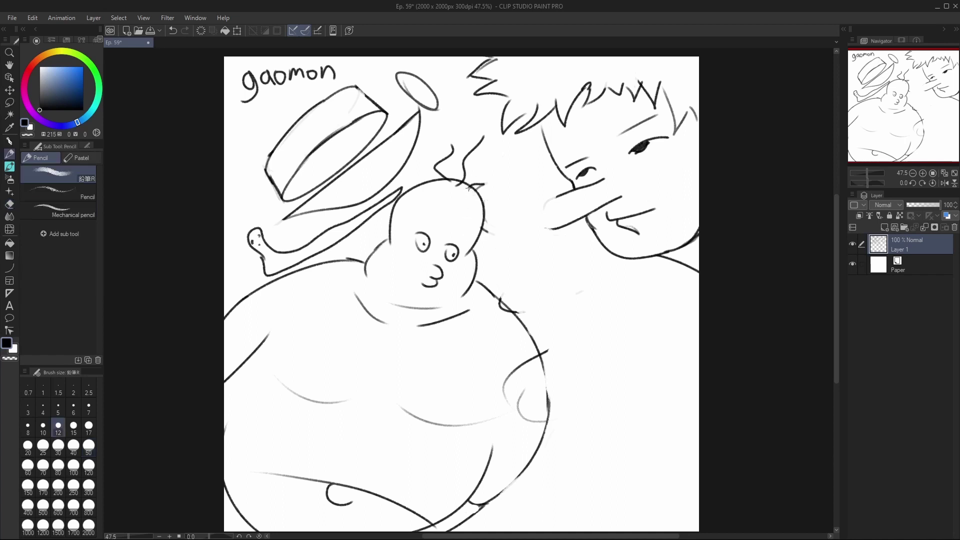
{"action": "mouse_move", "coordinate": [469, 188]}
{"action": "left_mouse_down"}
{"action": "mouse_move", "coordinate": [502, 163]}
{"action": "mouse_move", "coordinate": [501, 152]}
{"action": "left_mouse_up"}
{"action": "mouse_move", "coordinate": [557, 195]}
{"action": "left_mouse_down"}
{"action": "mouse_move", "coordinate": [538, 214]}
{"action": "mouse_move", "coordinate": [556, 229]}
{"action": "left_mouse_up"}
Try to sketch a curled, hook-like closed outline in the empty area below the long nose
{"action": "left_click_drag", "start_coordinate": [903, 104], "coordinate": [913, 117]}
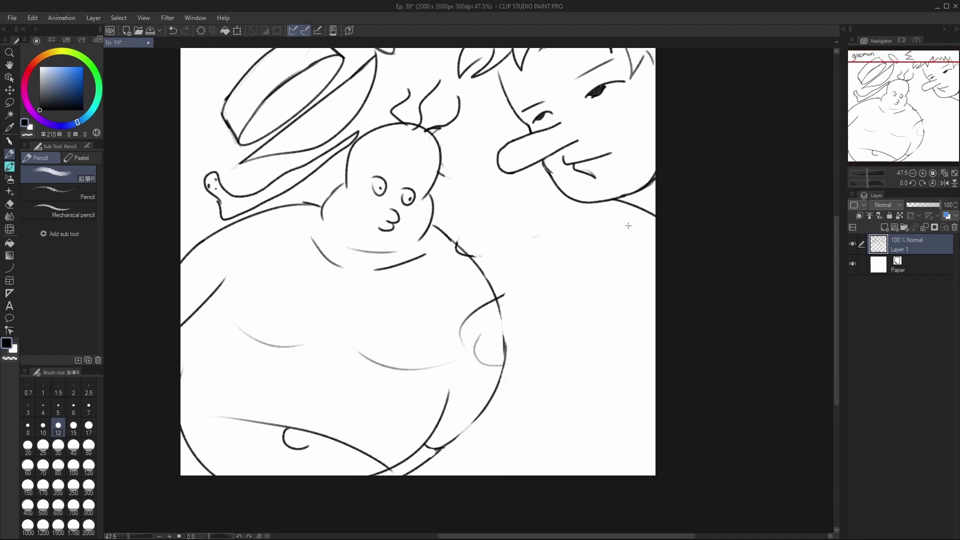
{"action": "left_click_drag", "start_coordinate": [618, 230], "coordinate": [537, 295]}
{"action": "key", "text": "ctrl+z"}
{"action": "mouse_move", "coordinate": [527, 236]}
{"action": "left_mouse_down"}
{"action": "mouse_move", "coordinate": [550, 220]}
{"action": "mouse_move", "coordinate": [528, 202]}
{"action": "mouse_move", "coordinate": [484, 229]}
{"action": "mouse_move", "coordinate": [477, 203]}
{"action": "mouse_move", "coordinate": [538, 192]}
{"action": "mouse_move", "coordinate": [565, 215]}
{"action": "mouse_move", "coordinate": [556, 248]}
{"action": "mouse_move", "coordinate": [528, 235]}
{"action": "left_mouse_up"}
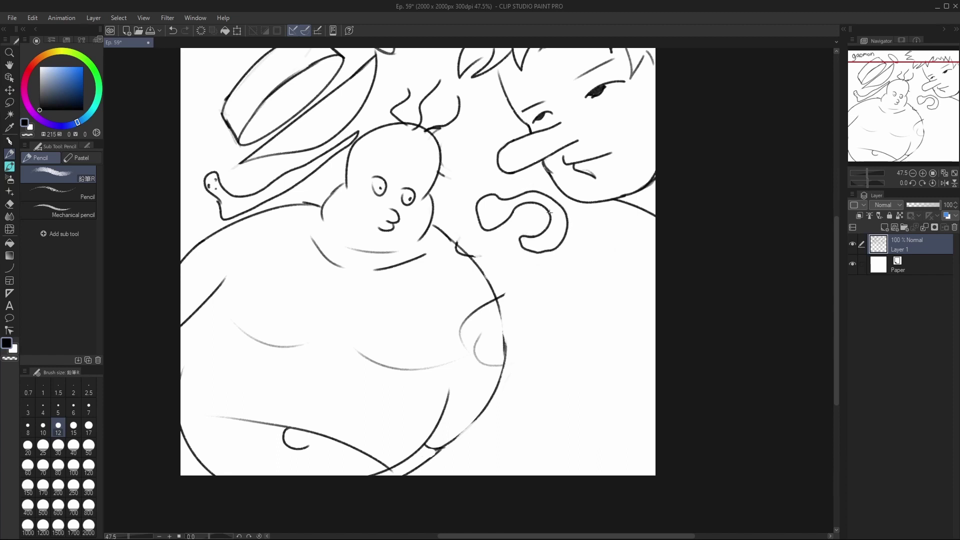
{"action": "key", "text": "ctrl+z"}
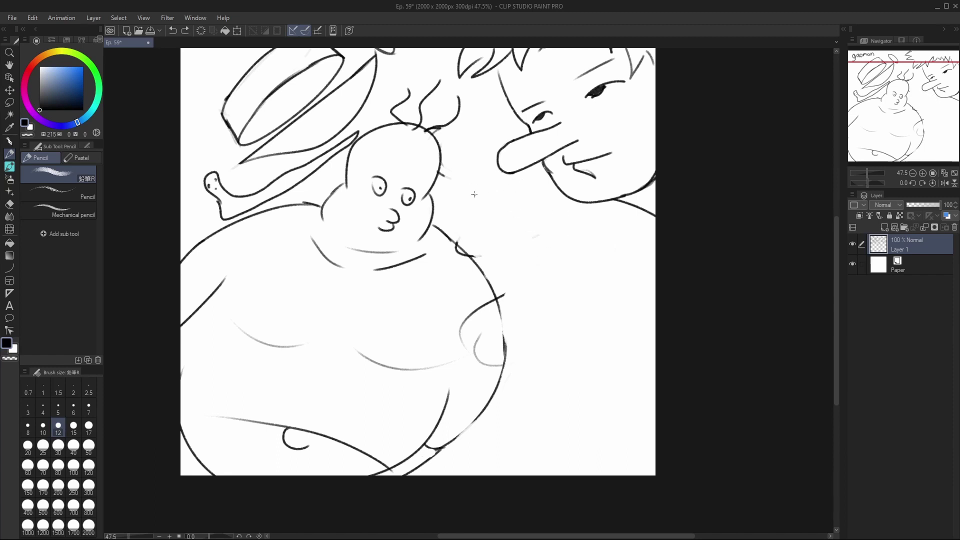
Sketch a slanted closed dumbbell outline with a narrow waist and a larger lower lobe below the long nose
{"action": "mouse_move", "coordinate": [465, 198]}
{"action": "left_mouse_down"}
{"action": "mouse_move", "coordinate": [483, 178]}
{"action": "mouse_move", "coordinate": [533, 221]}
{"action": "mouse_move", "coordinate": [591, 241]}
{"action": "mouse_move", "coordinate": [584, 296]}
{"action": "mouse_move", "coordinate": [527, 298]}
{"action": "mouse_move", "coordinate": [533, 243]}
{"action": "mouse_move", "coordinate": [468, 218]}
{"action": "mouse_move", "coordinate": [459, 201]}
{"action": "mouse_move", "coordinate": [487, 177]}
{"action": "left_mouse_up"}
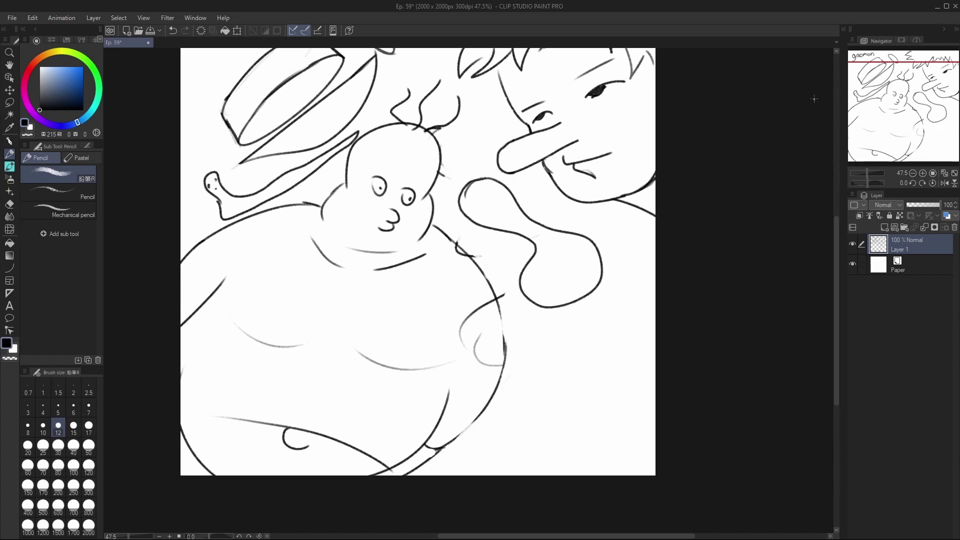
{"action": "left_click_drag", "start_coordinate": [917, 114], "coordinate": [930, 63]}
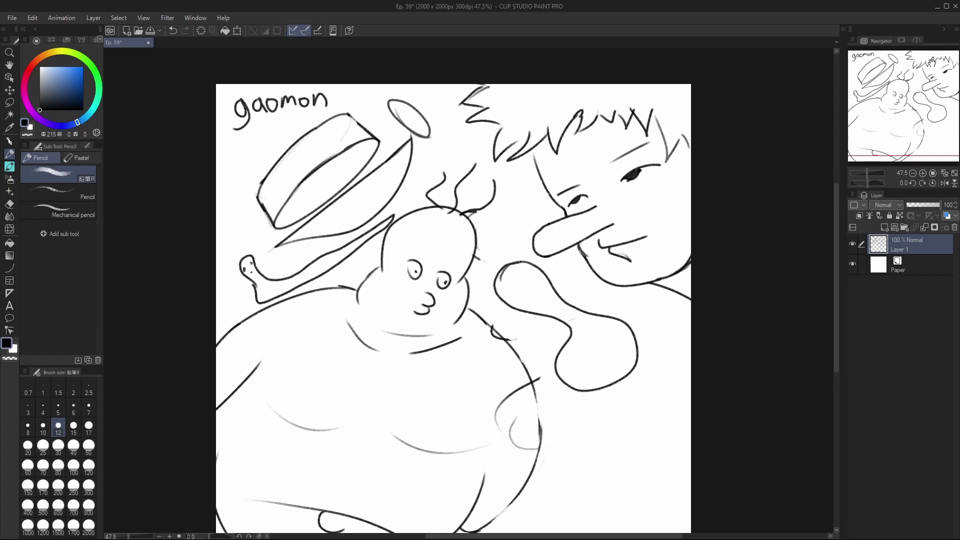
Try to sketch a wavy stroke and a slanted ellipse beside the dumbbell shape's lower lobe
{"action": "left_click_drag", "start_coordinate": [911, 103], "coordinate": [912, 126]}
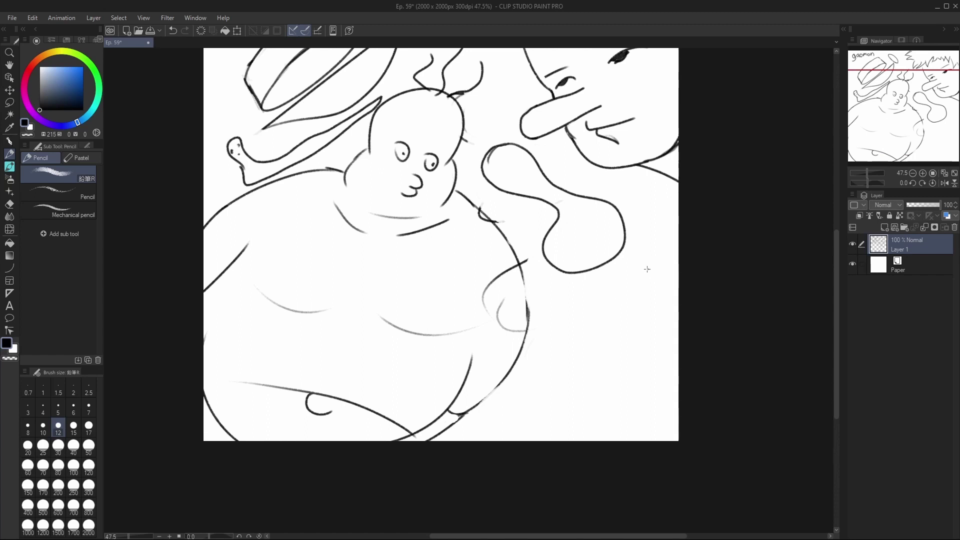
{"action": "left_click_drag", "start_coordinate": [638, 253], "coordinate": [609, 305]}
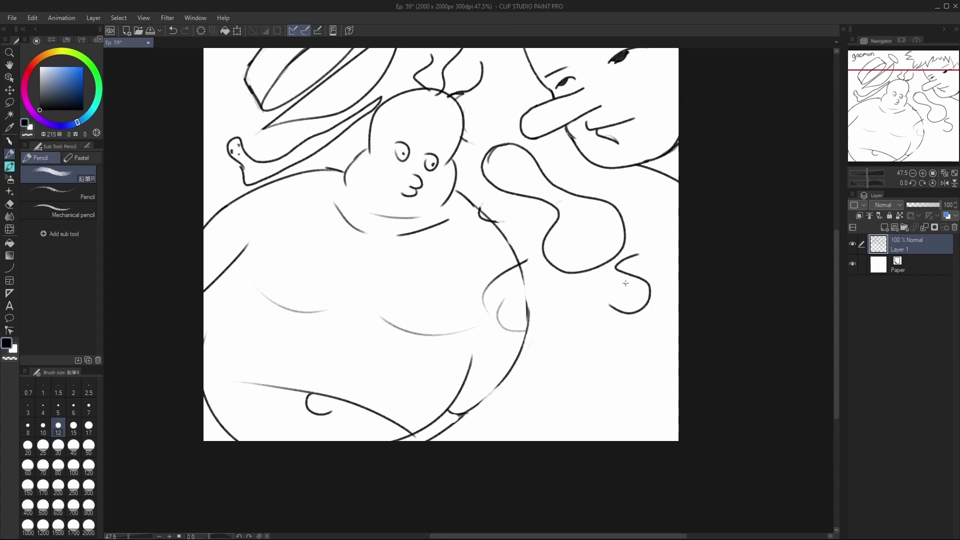
{"action": "key", "text": "ctrl+z"}
{"action": "mouse_move", "coordinate": [652, 249]}
{"action": "left_mouse_down"}
{"action": "mouse_move", "coordinate": [617, 345]}
{"action": "mouse_move", "coordinate": [588, 330]}
{"action": "mouse_move", "coordinate": [616, 258]}
{"action": "mouse_move", "coordinate": [590, 334]}
{"action": "left_mouse_up"}
{"action": "key", "text": "ctrl+z"}
{"action": "key", "text": "ctrl+z"}
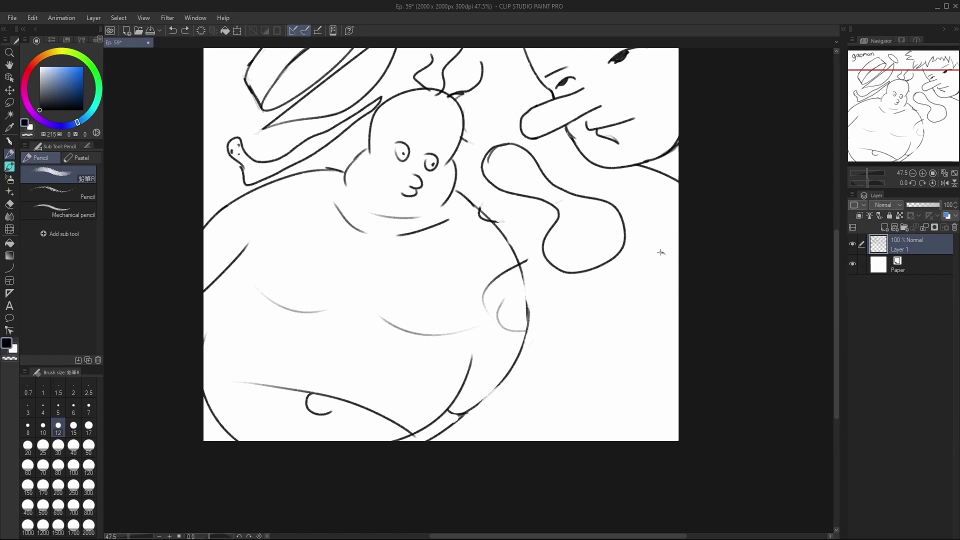
{"action": "mouse_move", "coordinate": [658, 250]}
{"action": "left_mouse_down"}
{"action": "mouse_move", "coordinate": [597, 367]}
{"action": "mouse_move", "coordinate": [583, 320]}
{"action": "left_mouse_up"}
{"action": "key", "text": "ctrl+z"}
{"action": "mouse_move", "coordinate": [650, 244]}
{"action": "left_mouse_down"}
{"action": "mouse_move", "coordinate": [616, 275]}
{"action": "mouse_move", "coordinate": [645, 344]}
{"action": "mouse_move", "coordinate": [589, 269]}
{"action": "mouse_move", "coordinate": [618, 320]}
{"action": "mouse_move", "coordinate": [597, 295]}
{"action": "left_mouse_up"}
{"action": "key", "text": "ctrl+z"}
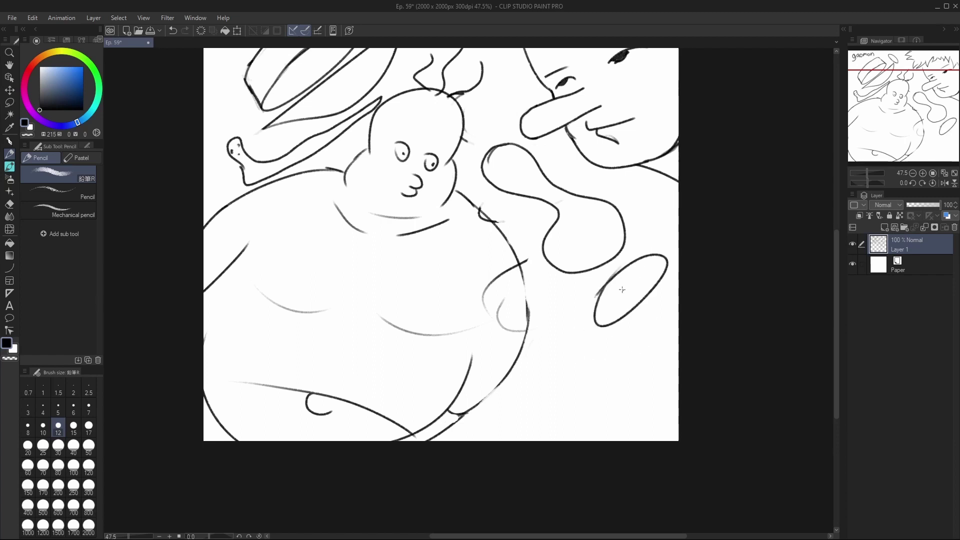
{"action": "key", "text": "ctrl+z"}
Sketch a thin slanted ellipse across the dumbbell shape's waist, undoing strokes that miss the form
{"action": "left_click_drag", "start_coordinate": [698, 167], "coordinate": [722, 240]}
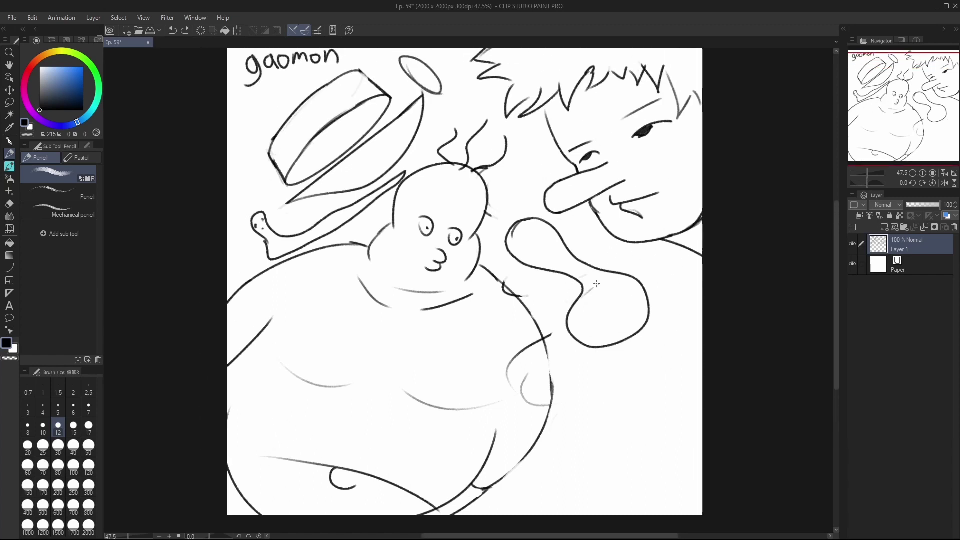
{"action": "left_click_drag", "start_coordinate": [611, 254], "coordinate": [563, 310]}
{"action": "mouse_move", "coordinate": [601, 263]}
{"action": "left_mouse_down"}
{"action": "mouse_move", "coordinate": [548, 305]}
{"action": "mouse_move", "coordinate": [607, 249]}
{"action": "left_mouse_up"}
{"action": "key", "text": "ctrl+z"}
{"action": "key", "text": "ctrl+z"}
{"action": "left_click_drag", "start_coordinate": [550, 302], "coordinate": [605, 247]}
{"action": "key", "text": "ctrl+z"}
{"action": "mouse_move", "coordinate": [554, 301]}
{"action": "left_mouse_down"}
{"action": "mouse_move", "coordinate": [574, 290]}
{"action": "mouse_move", "coordinate": [554, 286]}
{"action": "mouse_move", "coordinate": [582, 290]}
{"action": "left_mouse_up"}
{"action": "key", "text": "ctrl+z"}
{"action": "key", "text": "ctrl+z"}
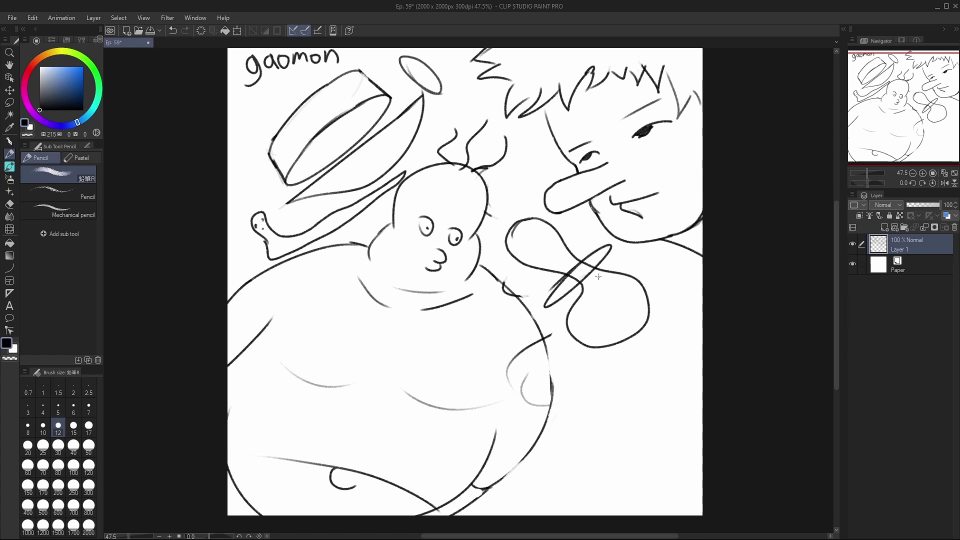
Erase the dumbbell lines around the thin ellipse and draw a small collar where the upper lobe meets it
{"action": "key", "text": "e"}
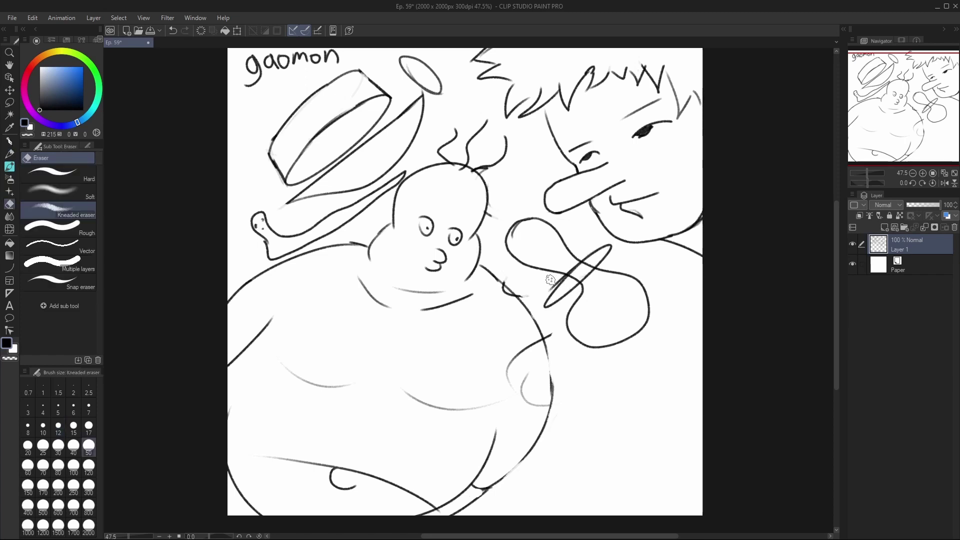
{"action": "mouse_move", "coordinate": [548, 282]}
{"action": "left_mouse_down"}
{"action": "mouse_move", "coordinate": [599, 252]}
{"action": "mouse_move", "coordinate": [589, 294]}
{"action": "left_mouse_up"}
{"action": "key", "text": "p"}
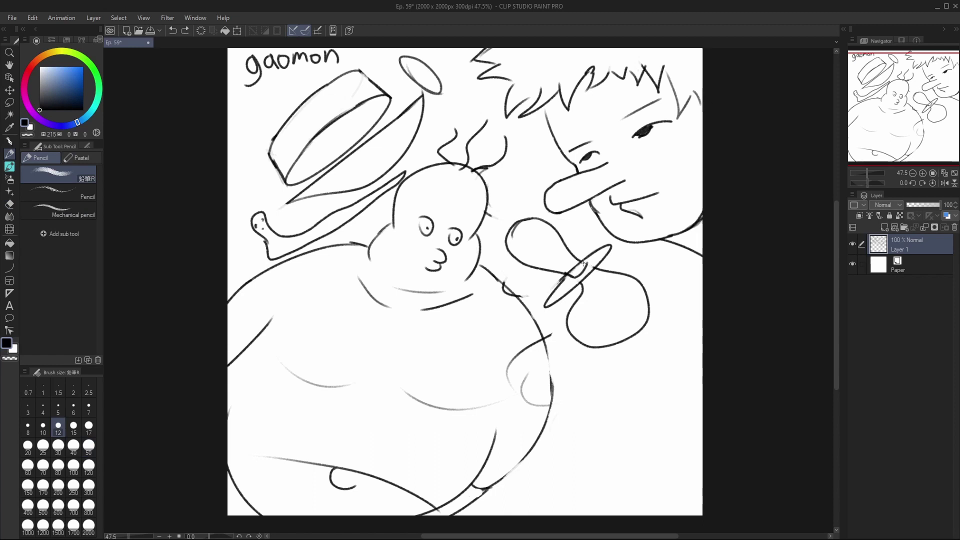
{"action": "key", "text": "ctrl+z"}
{"action": "key", "text": "ctrl+y"}
{"action": "key", "text": "e"}
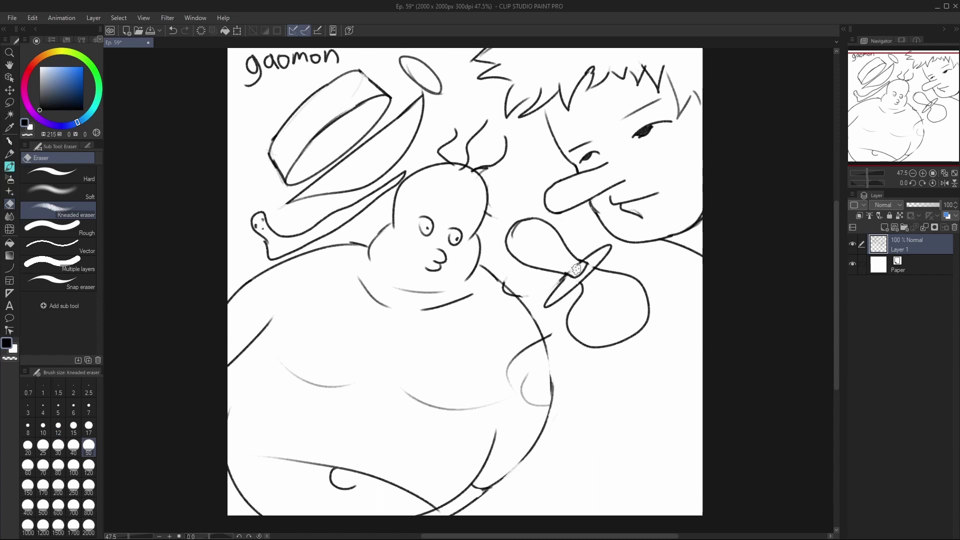
{"action": "left_click_drag", "start_coordinate": [576, 267], "coordinate": [565, 265]}
{"action": "key", "text": "p"}
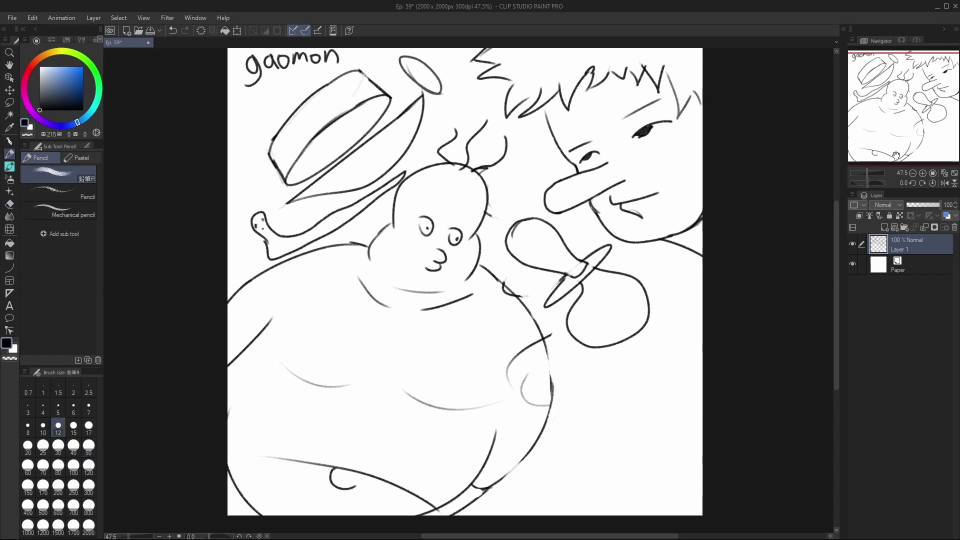
Clean up the lines at the upper lobe's collar with the Kneaded eraser and touch them up with the pencil
{"action": "left_click_drag", "start_coordinate": [917, 103], "coordinate": [923, 89]}
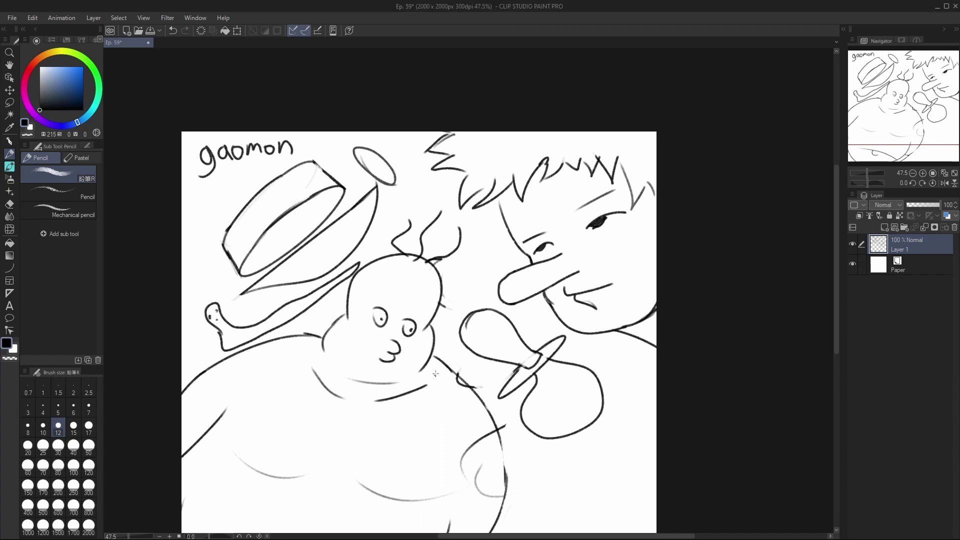
{"action": "mouse_move", "coordinate": [923, 138]}
{"action": "left_mouse_down"}
{"action": "mouse_move", "coordinate": [903, 169]}
{"action": "mouse_move", "coordinate": [925, 128]}
{"action": "mouse_move", "coordinate": [930, 137]}
{"action": "left_mouse_up"}
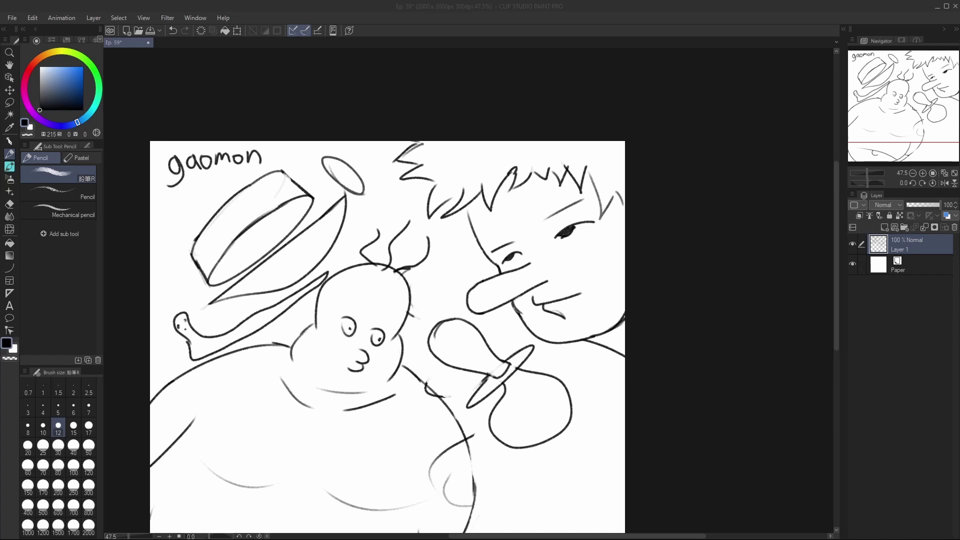
{"action": "left_click", "coordinate": [282, 486]}
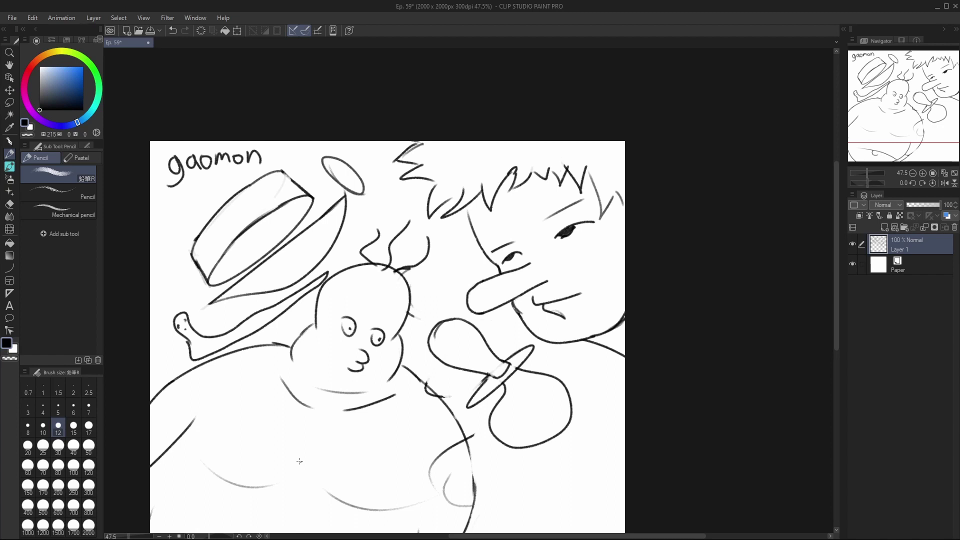
{"action": "key", "text": "e"}
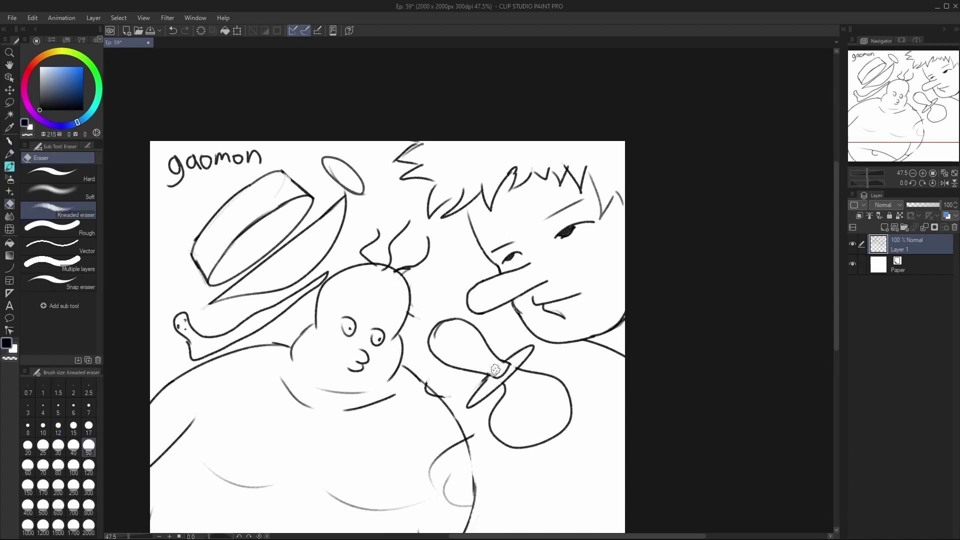
{"action": "mouse_move", "coordinate": [495, 369]}
{"action": "left_mouse_down"}
{"action": "mouse_move", "coordinate": [495, 377]}
{"action": "mouse_move", "coordinate": [522, 356]}
{"action": "left_mouse_up"}
{"action": "key", "text": "p"}
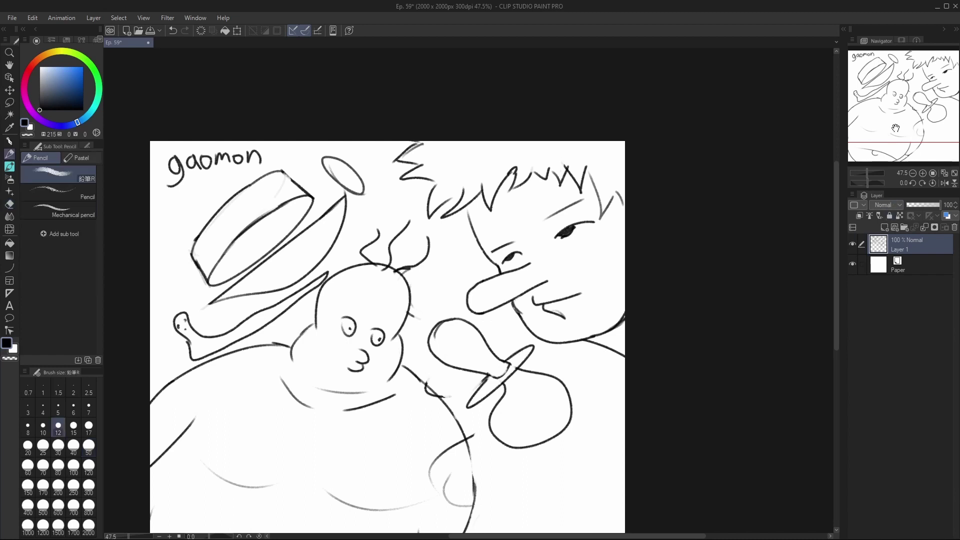
Compare the dumbbell shape with and without its last edit by repeatedly undoing and redoing it
{"action": "mouse_move", "coordinate": [891, 125]}
{"action": "left_mouse_down"}
{"action": "mouse_move", "coordinate": [891, 139]}
{"action": "mouse_move", "coordinate": [872, 134]}
{"action": "left_mouse_up"}
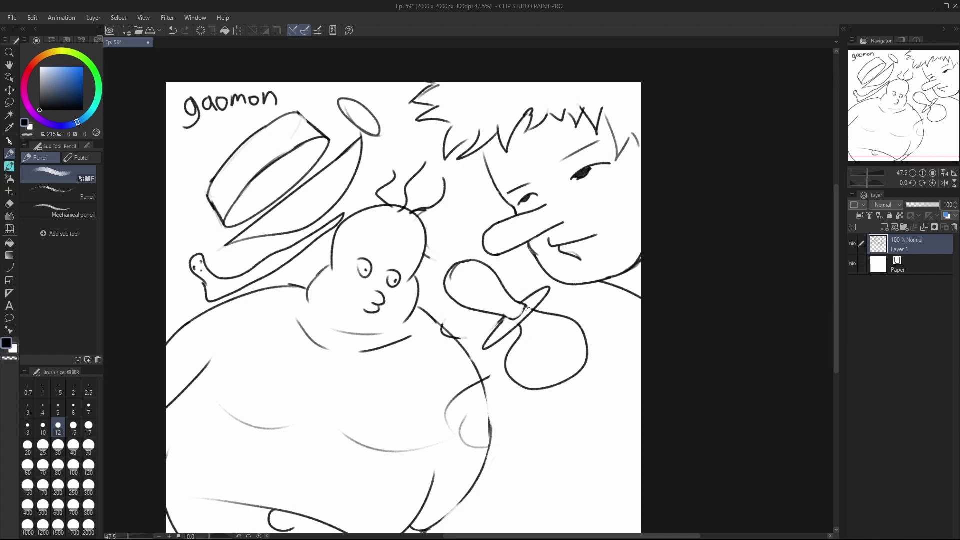
{"action": "key", "text": "ctrl+z"}
{"action": "key", "text": "ctrl+y"}
{"action": "key", "text": "ctrl+z"}
{"action": "key", "text": "ctrl+y"}
{"action": "key", "text": "ctrl+z"}
{"action": "key", "text": "ctrl+y"}
{"action": "key", "text": "ctrl+z"}
{"action": "key", "text": "ctrl+y"}
{"action": "key", "text": "ctrl+z"}
{"action": "key", "text": "ctrl+y"}
{"action": "left_click_drag", "start_coordinate": [922, 139], "coordinate": [883, 137]}
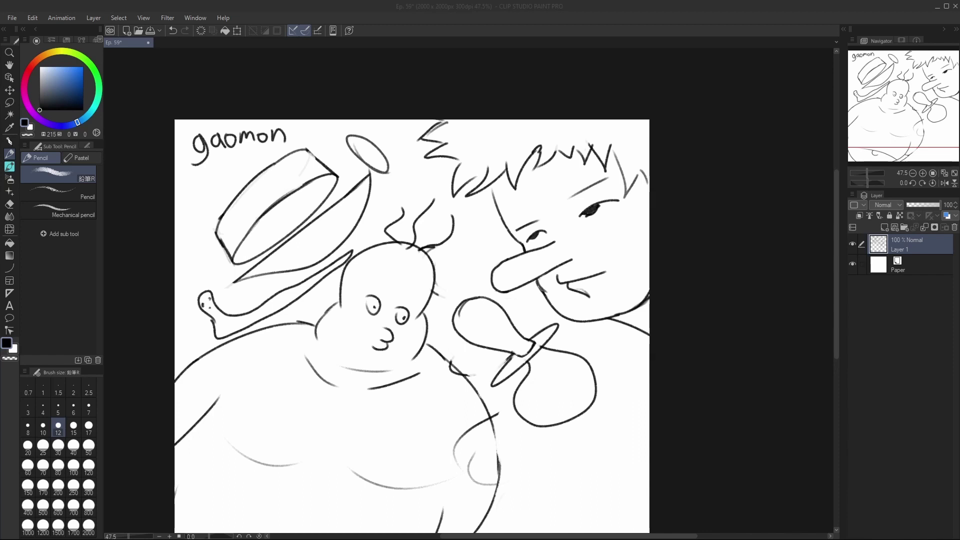
Erase the leftover loop curves inside the large character's side with the Kneaded eraser
{"action": "left_click", "coordinate": [164, 477]}
{"action": "scroll", "coordinate": [505, 188], "scroll_direction": "down", "scroll_amount": 5}
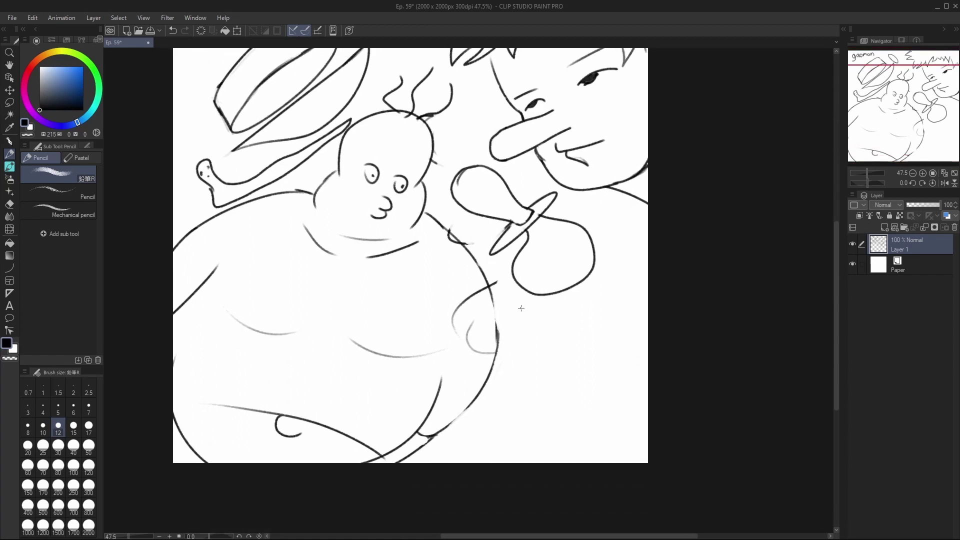
{"action": "key", "text": "e"}
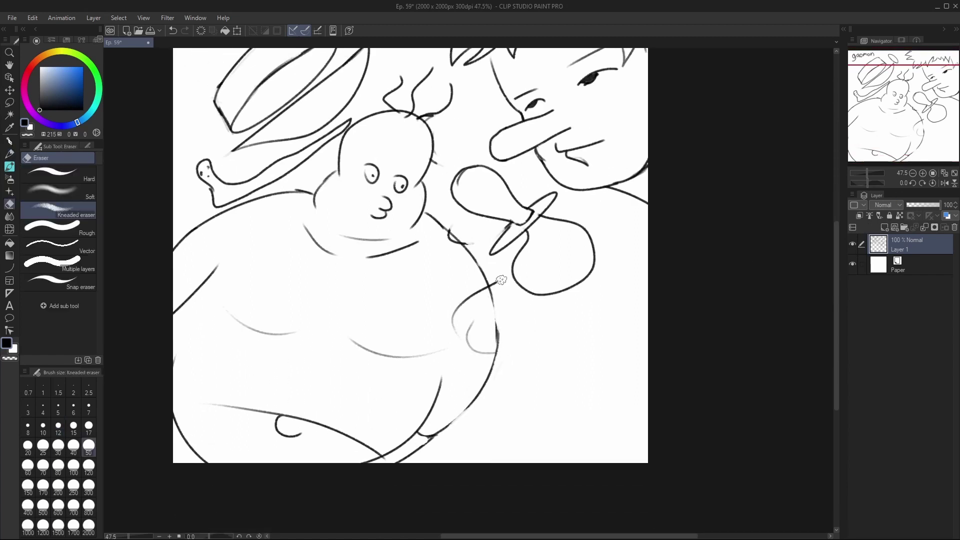
{"action": "mouse_move", "coordinate": [492, 271]}
{"action": "left_mouse_down"}
{"action": "mouse_move", "coordinate": [470, 300]}
{"action": "mouse_move", "coordinate": [460, 294]}
{"action": "mouse_move", "coordinate": [458, 351]}
{"action": "mouse_move", "coordinate": [456, 311]}
{"action": "mouse_move", "coordinate": [422, 357]}
{"action": "left_mouse_up"}
Extend the large character's chest fold nearest the dumbbell shape with a curve rising at its outer end
{"action": "key", "text": "p"}
{"action": "key", "text": "ctrl+z"}
{"action": "key", "text": "ctrl+z"}
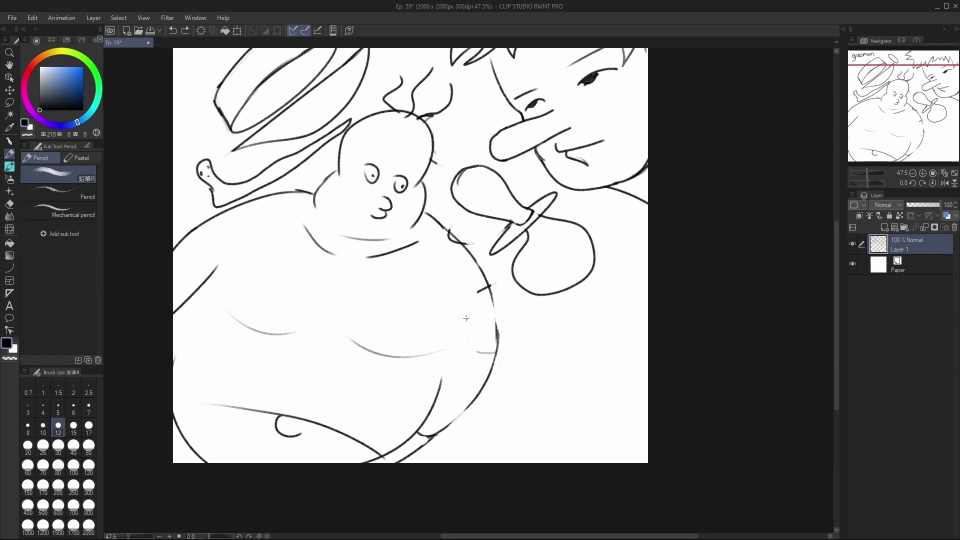
{"action": "left_click_drag", "start_coordinate": [458, 316], "coordinate": [405, 361]}
{"action": "key", "text": "ctrl+z"}
{"action": "left_click_drag", "start_coordinate": [459, 320], "coordinate": [389, 364]}
{"action": "key", "text": "ctrl+z"}
{"action": "left_click_drag", "start_coordinate": [458, 321], "coordinate": [395, 356]}
{"action": "key", "text": "ctrl+z"}
{"action": "mouse_move", "coordinate": [453, 324]}
{"action": "left_mouse_down"}
{"action": "mouse_move", "coordinate": [436, 351]}
{"action": "mouse_move", "coordinate": [397, 359]}
{"action": "left_mouse_up"}
Extend the large character's opposite chest fold with a curve rising toward the arm line
{"action": "left_click_drag", "start_coordinate": [223, 275], "coordinate": [226, 315]}
{"action": "key", "text": "ctrl+z"}
{"action": "left_click_drag", "start_coordinate": [219, 279], "coordinate": [244, 324]}
Try to sketch a thin slanted ellipse in the empty area below the dumbbell shape's lower lobe
{"action": "left_click_drag", "start_coordinate": [933, 126], "coordinate": [931, 104]}
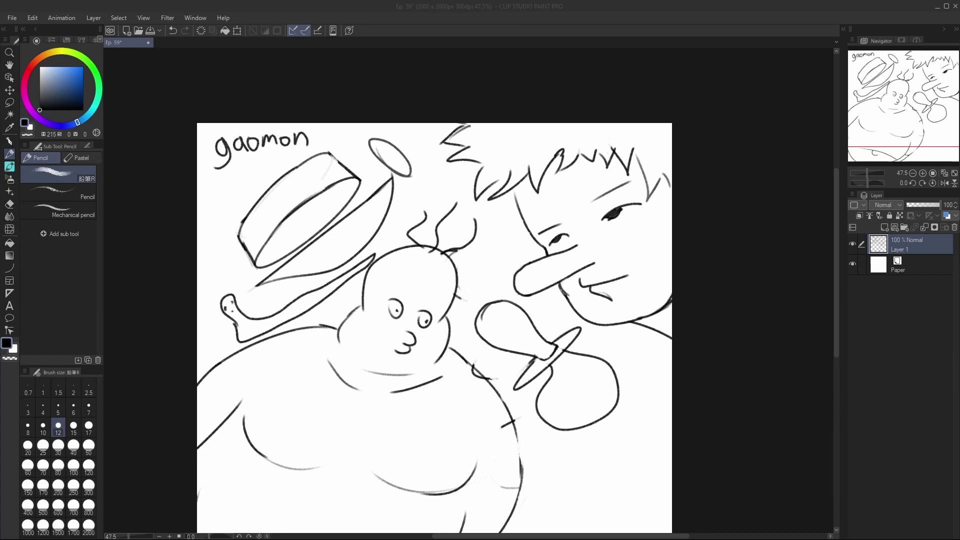
{"action": "left_click", "coordinate": [369, 362]}
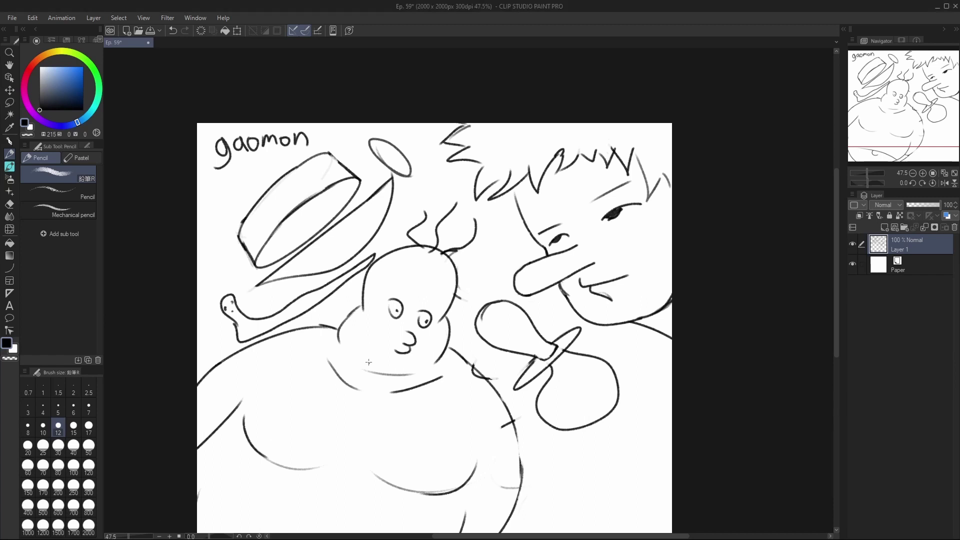
{"action": "mouse_move", "coordinate": [584, 441]}
{"action": "left_mouse_down"}
{"action": "mouse_move", "coordinate": [602, 333]}
{"action": "mouse_move", "coordinate": [630, 336]}
{"action": "mouse_move", "coordinate": [650, 324]}
{"action": "mouse_move", "coordinate": [598, 352]}
{"action": "left_mouse_up"}
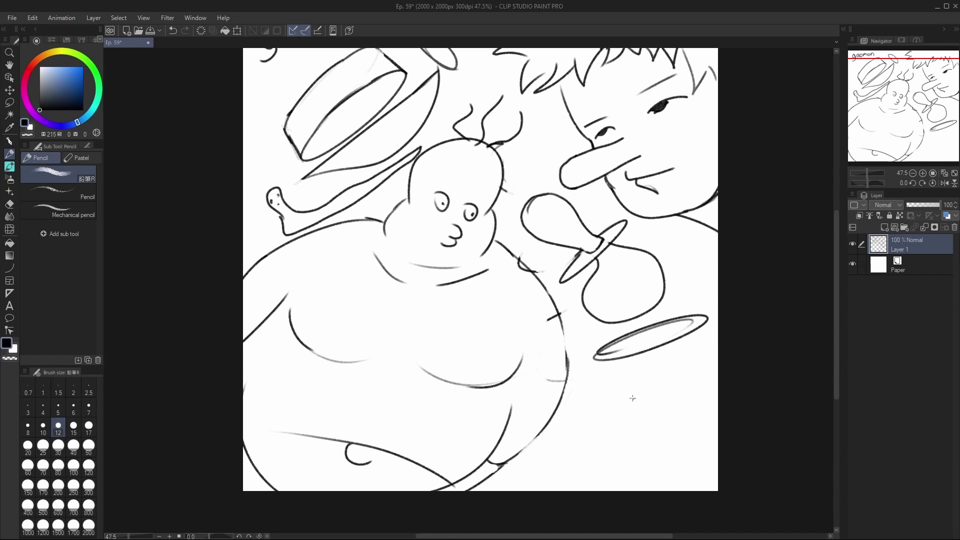
{"action": "key", "text": "ctrl+z"}
{"action": "mouse_move", "coordinate": [692, 336]}
{"action": "left_mouse_down"}
{"action": "mouse_move", "coordinate": [628, 364]}
{"action": "mouse_move", "coordinate": [702, 339]}
{"action": "mouse_move", "coordinate": [595, 394]}
{"action": "mouse_move", "coordinate": [640, 348]}
{"action": "mouse_move", "coordinate": [605, 390]}
{"action": "left_mouse_up"}
{"action": "key", "text": "ctrl+z"}
{"action": "key", "text": "ctrl+z"}
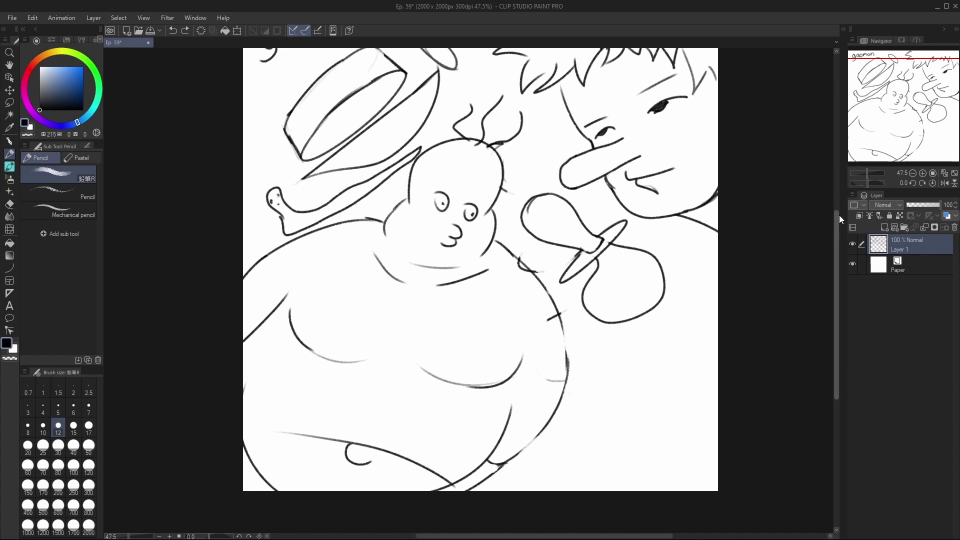
{"action": "mouse_move", "coordinate": [920, 150]}
{"action": "left_mouse_down"}
{"action": "mouse_move", "coordinate": [920, 134]}
{"action": "mouse_move", "coordinate": [933, 183]}
{"action": "mouse_move", "coordinate": [935, 151]}
{"action": "left_mouse_up"}
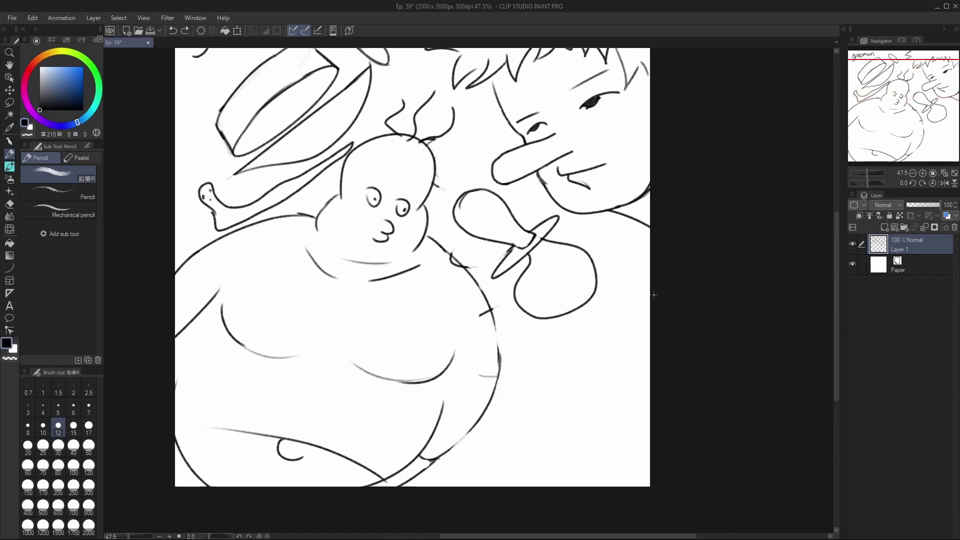
{"action": "left_click_drag", "start_coordinate": [650, 300], "coordinate": [525, 369]}
{"action": "key", "text": "ctrl+z"}
{"action": "mouse_move", "coordinate": [589, 317]}
{"action": "left_mouse_down"}
{"action": "mouse_move", "coordinate": [515, 399]}
{"action": "mouse_move", "coordinate": [632, 307]}
{"action": "left_mouse_up"}
{"action": "key", "text": "ctrl+z"}
{"action": "left_click_drag", "start_coordinate": [928, 147], "coordinate": [927, 126]}
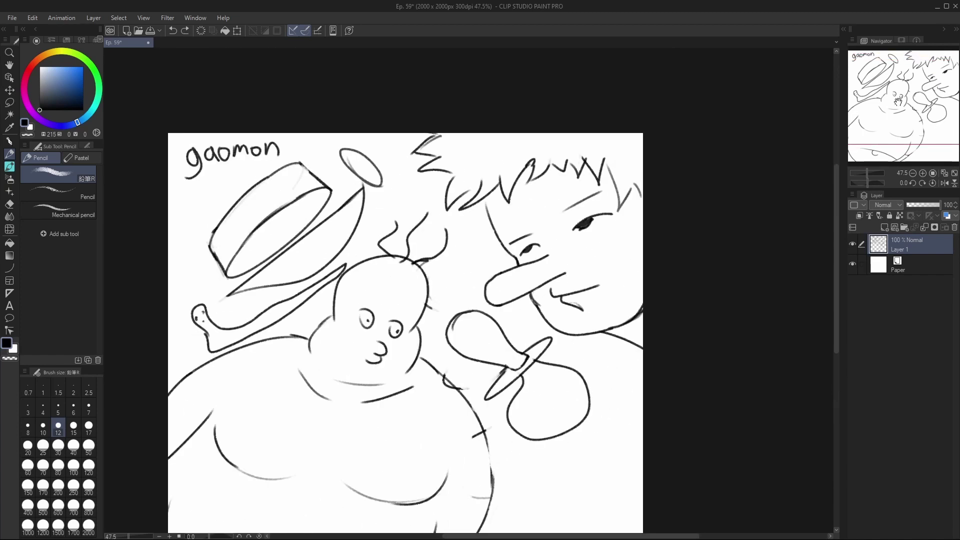